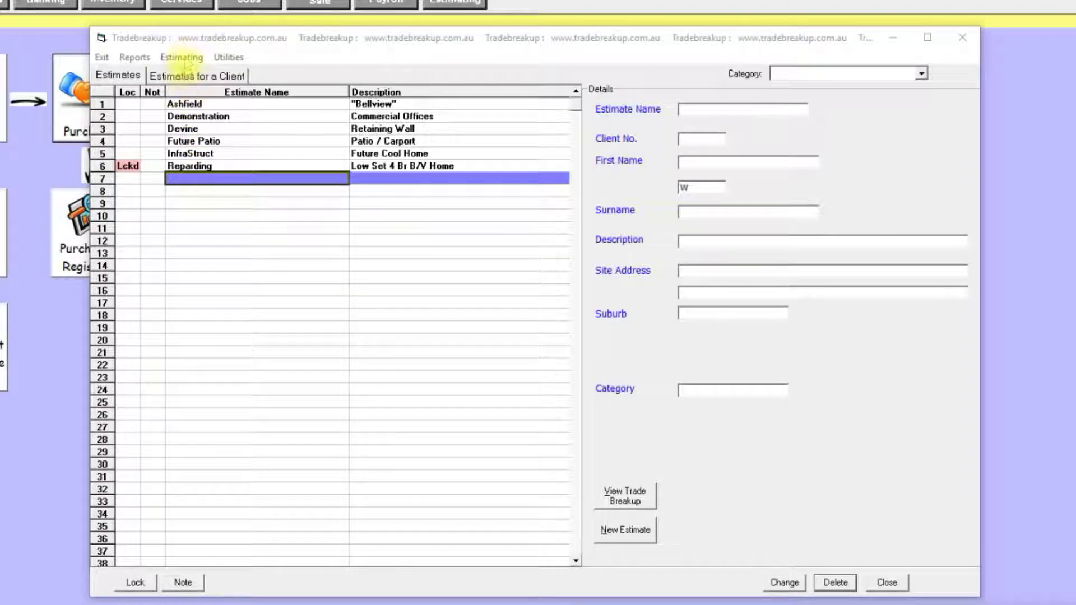
Step: Open the master template list and view the cost centres in the Standard Template, then close the list
{"action": "left_click", "coordinate": [182, 58]}
{"action": "left_click", "coordinate": [205, 92]}
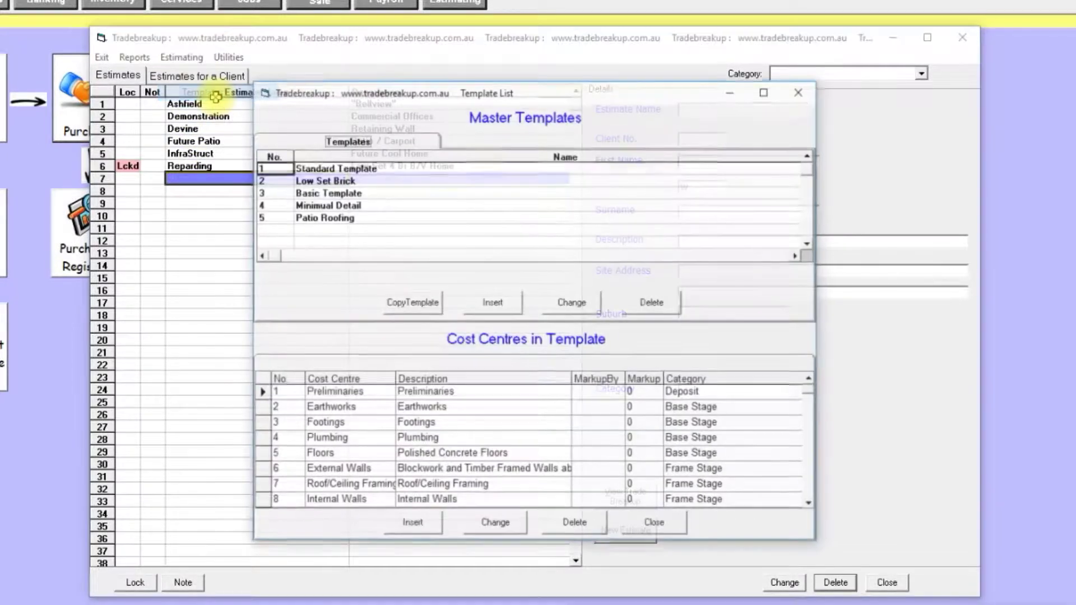
{"action": "left_click", "coordinate": [317, 168]}
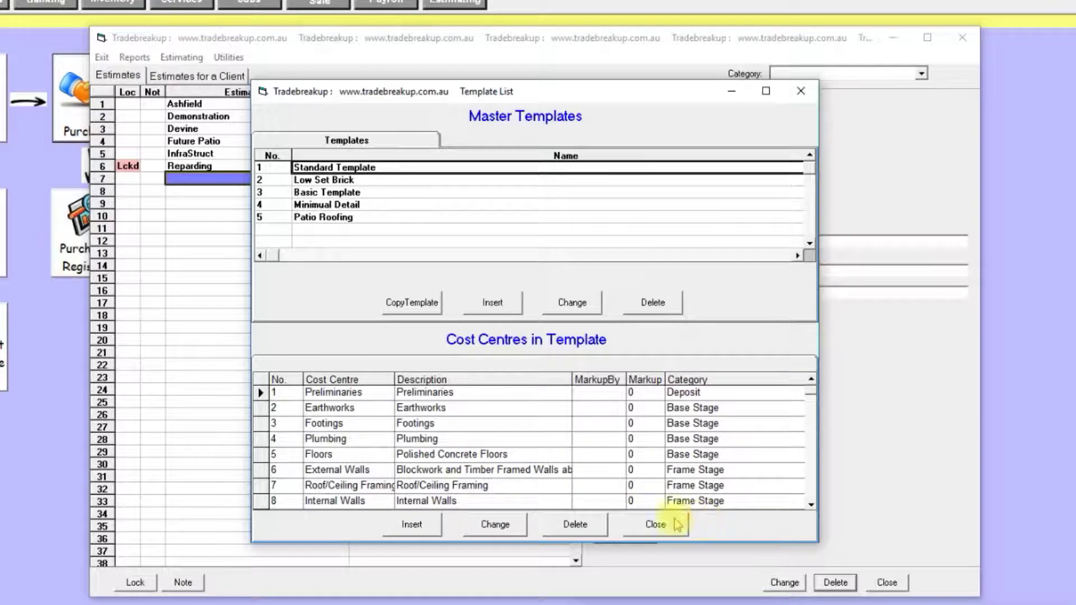
{"action": "left_click", "coordinate": [656, 525]}
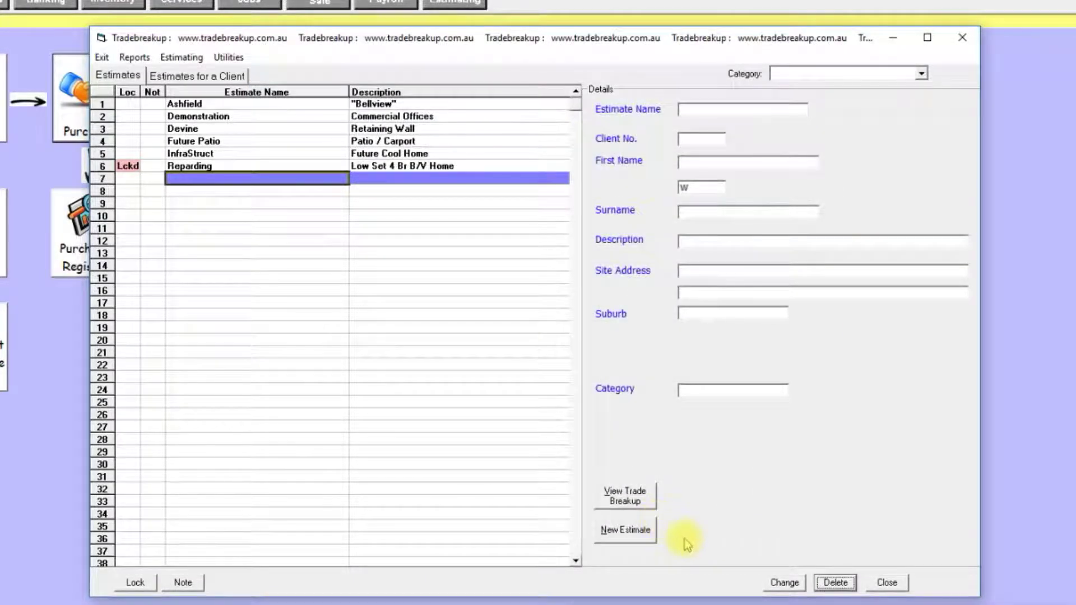
Step: Create a new estimate named Test Estimate, assigning an existing customer from the customer list as its client
{"action": "left_click", "coordinate": [634, 533]}
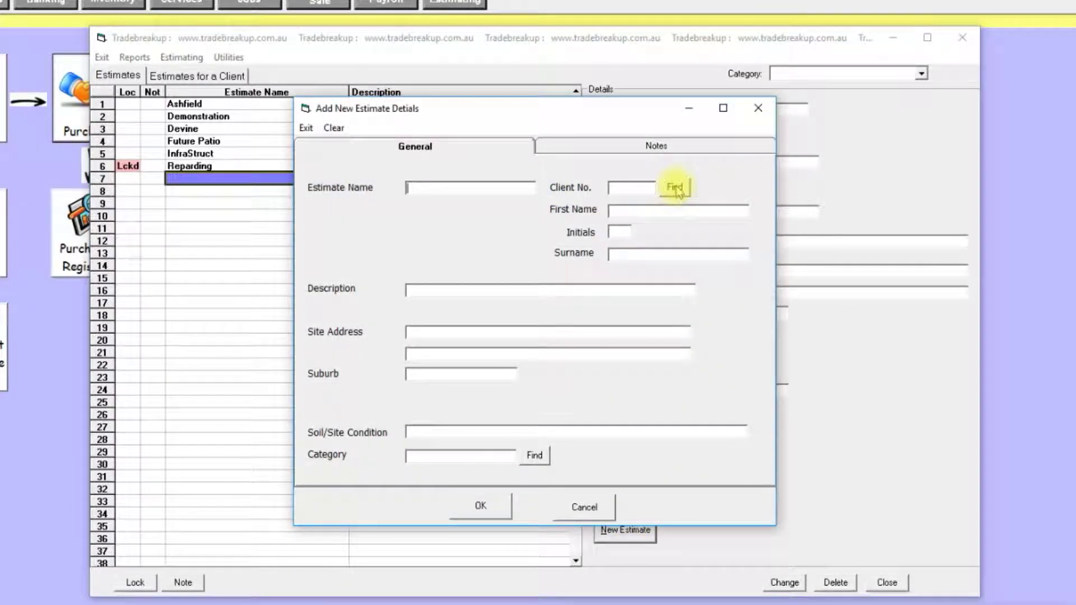
{"action": "left_click", "coordinate": [675, 187]}
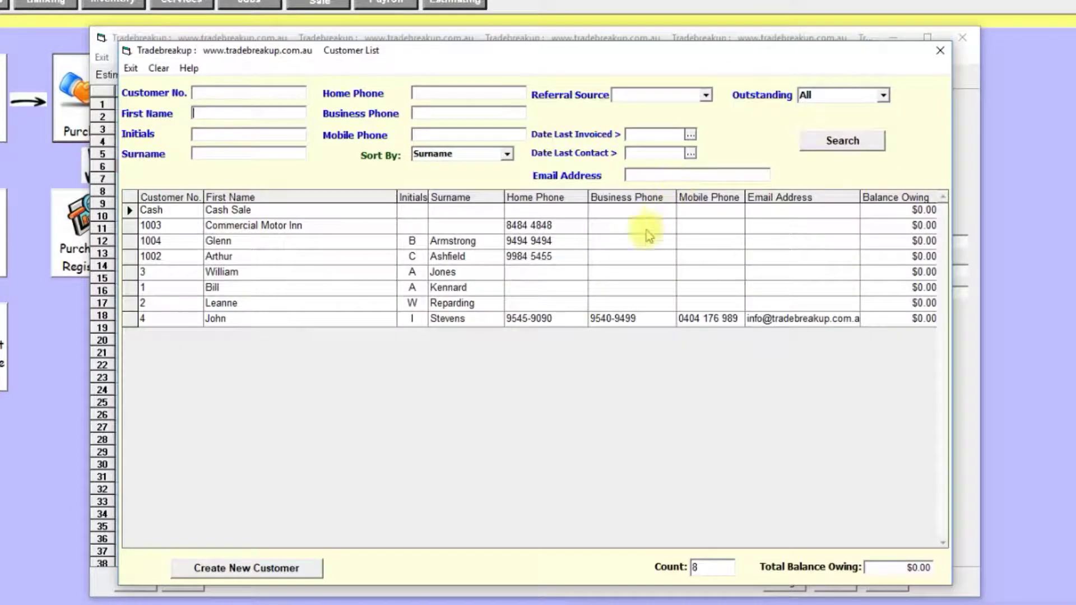
{"action": "double_click", "coordinate": [453, 319]}
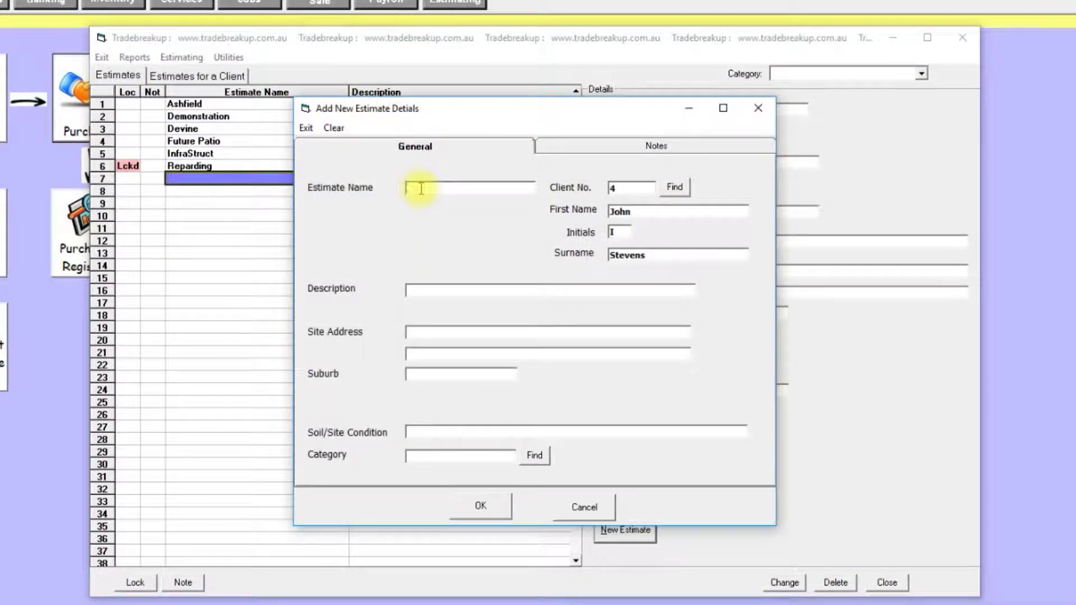
{"action": "type", "text": "Test Estimate"}
{"action": "left_click", "coordinate": [478, 508]}
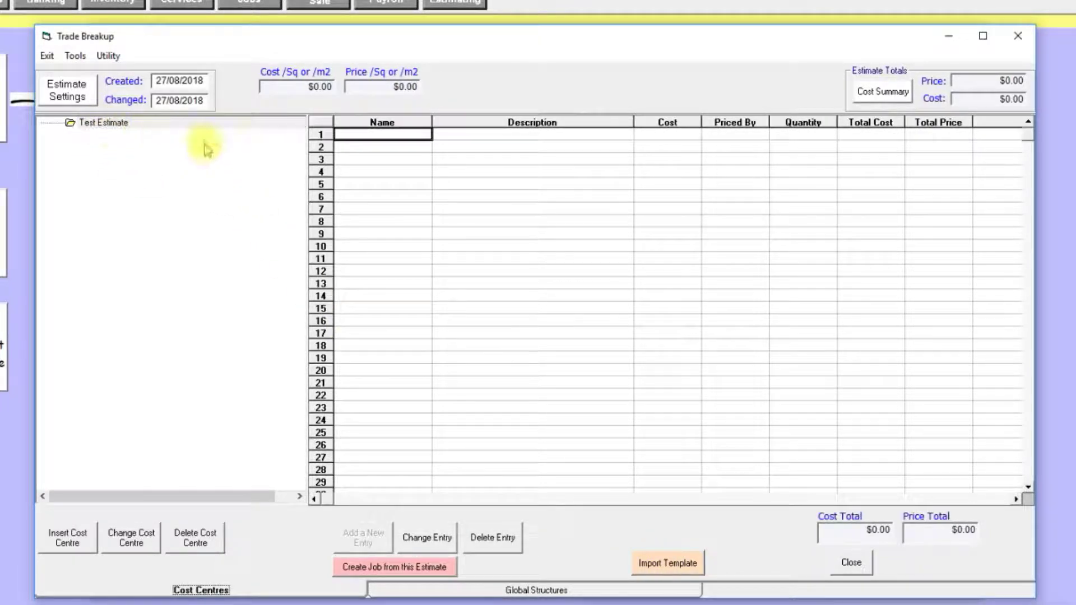
Step: Import the Standard Template into Test Estimate, check its Earthworks cost centre and close the estimate
{"action": "left_click", "coordinate": [684, 565]}
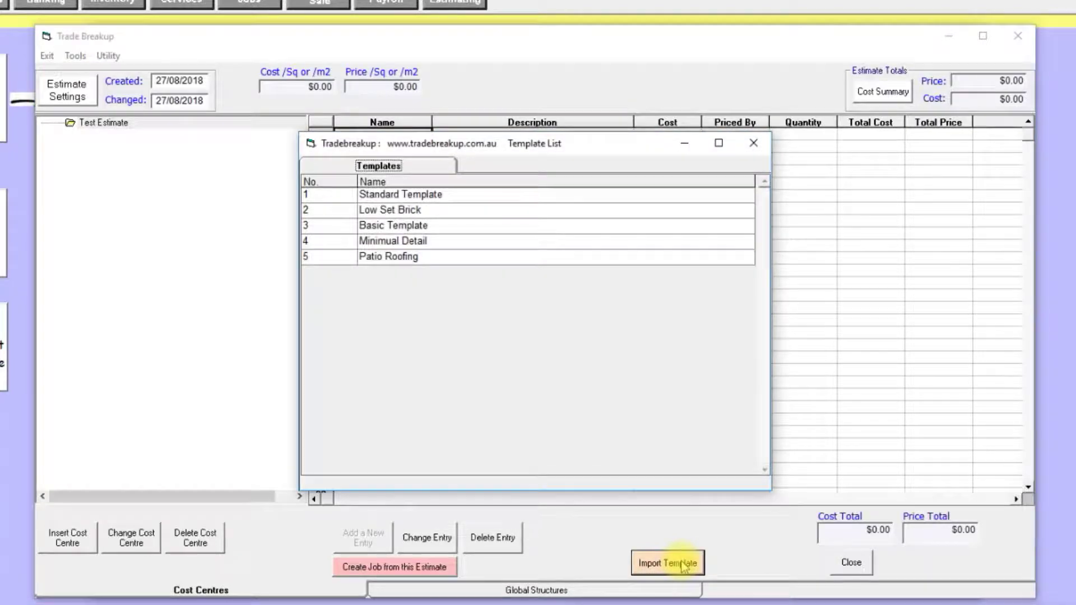
{"action": "double_click", "coordinate": [431, 201]}
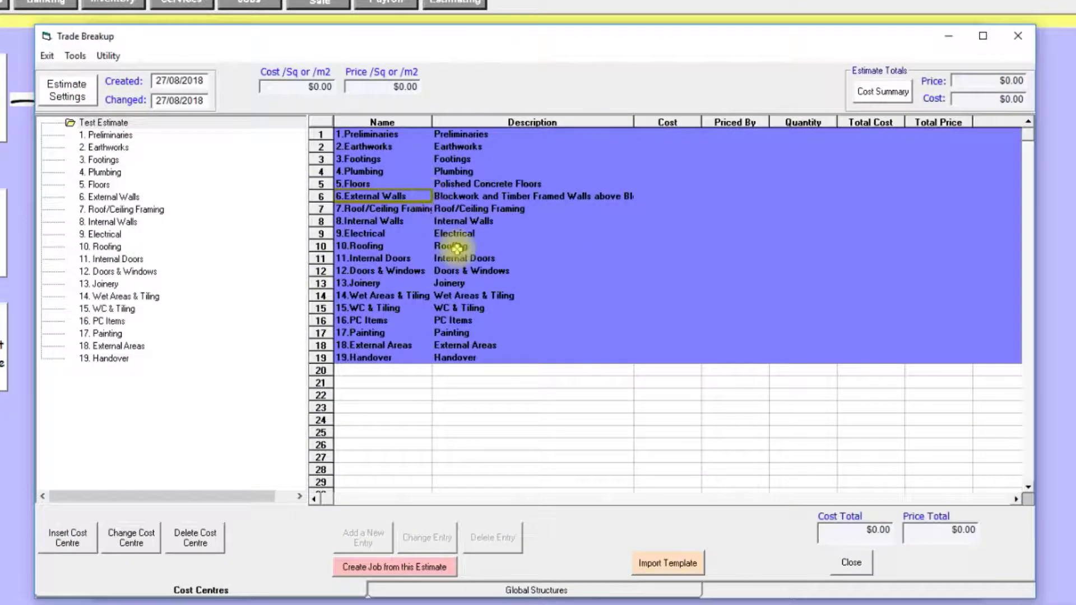
{"action": "left_click", "coordinate": [106, 147]}
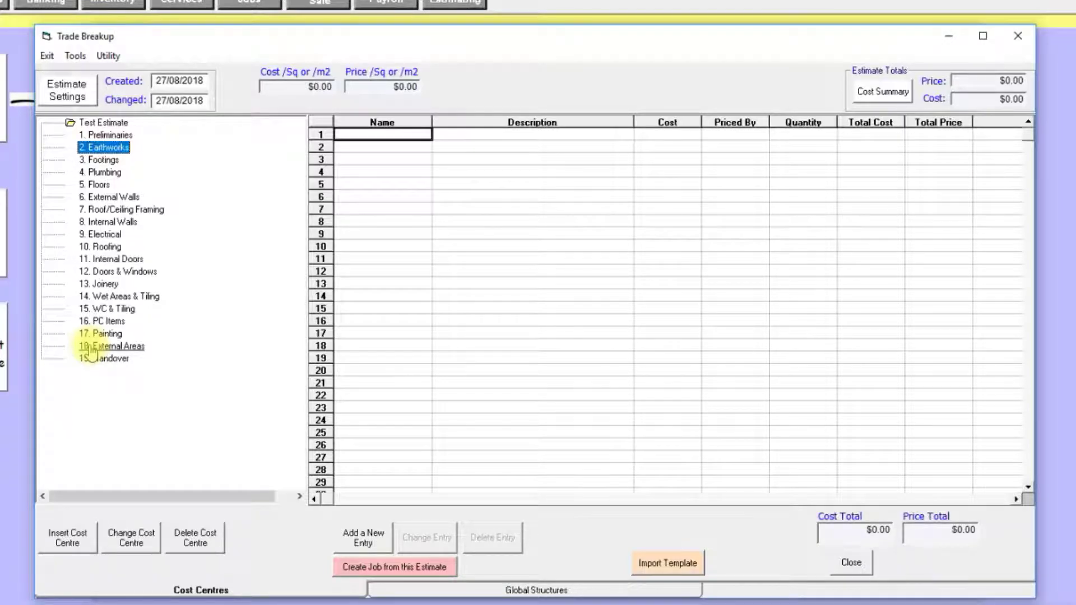
{"action": "left_click", "coordinate": [850, 564]}
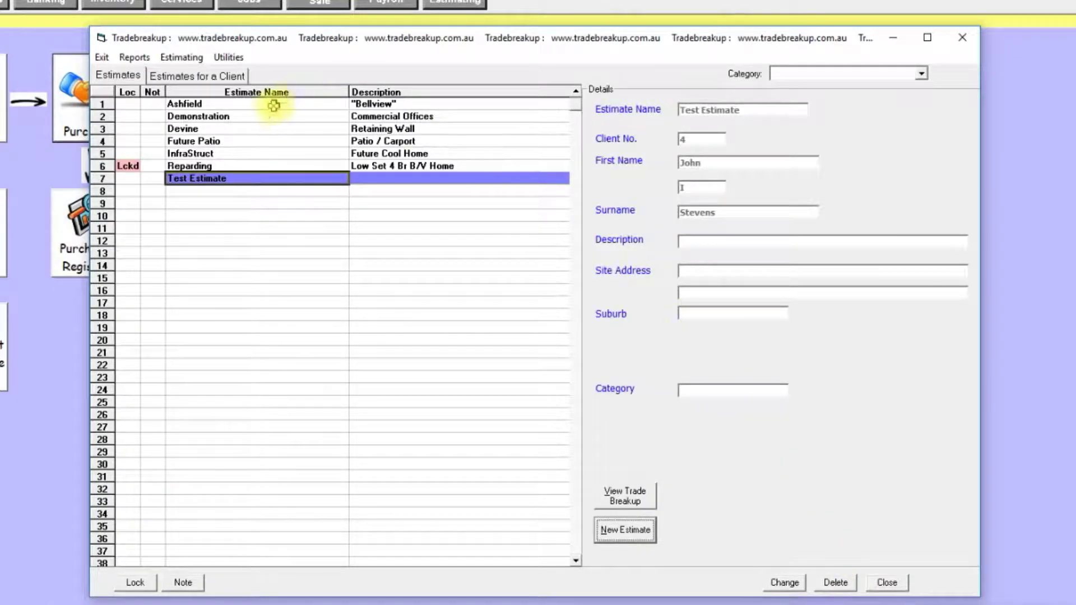
Step: Open the Demonstration estimate and expand its Preliminaries and Earthworks cost centres to see their entries
{"action": "left_click", "coordinate": [217, 120]}
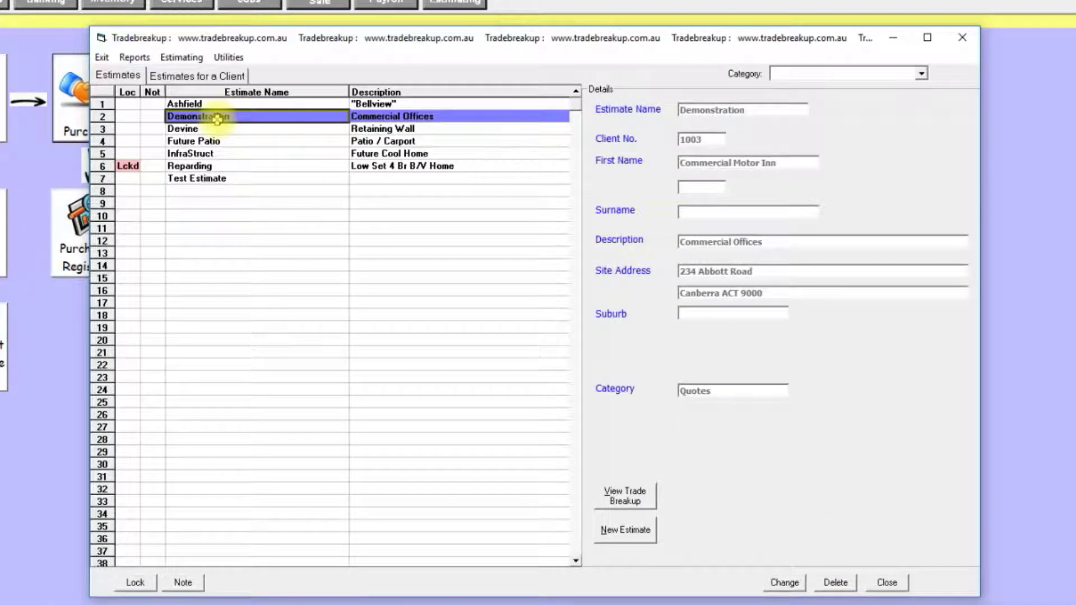
{"action": "double_click", "coordinate": [217, 119]}
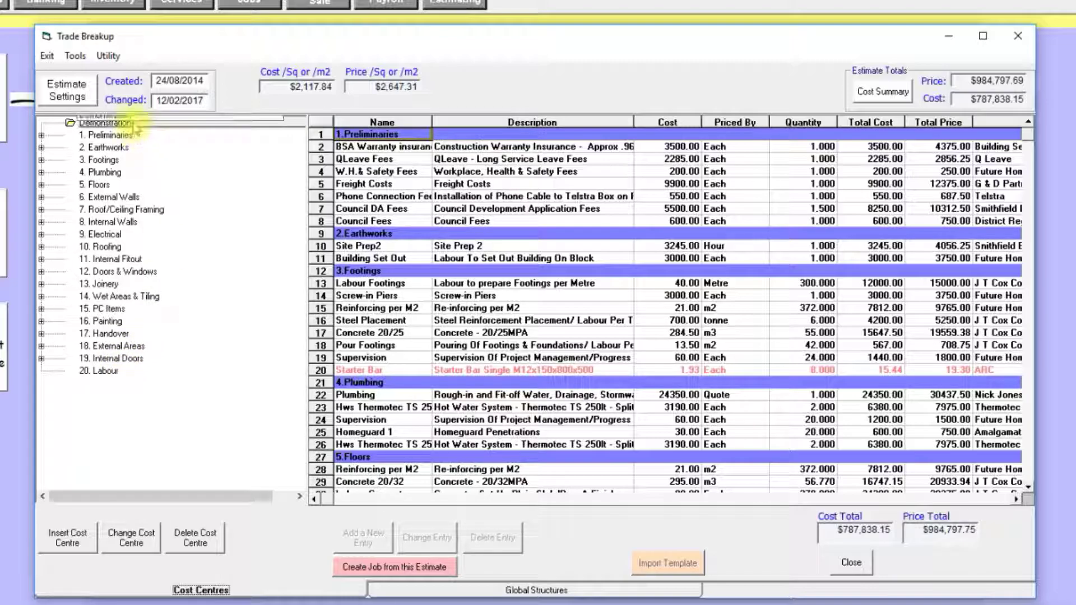
{"action": "left_click", "coordinate": [41, 136]}
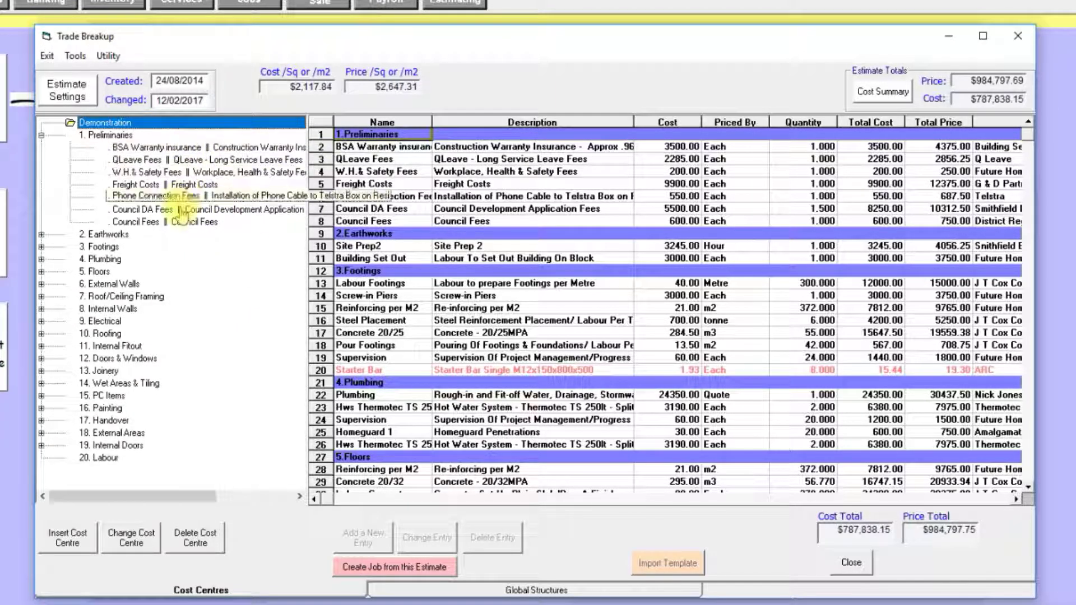
{"action": "left_click", "coordinate": [41, 235]}
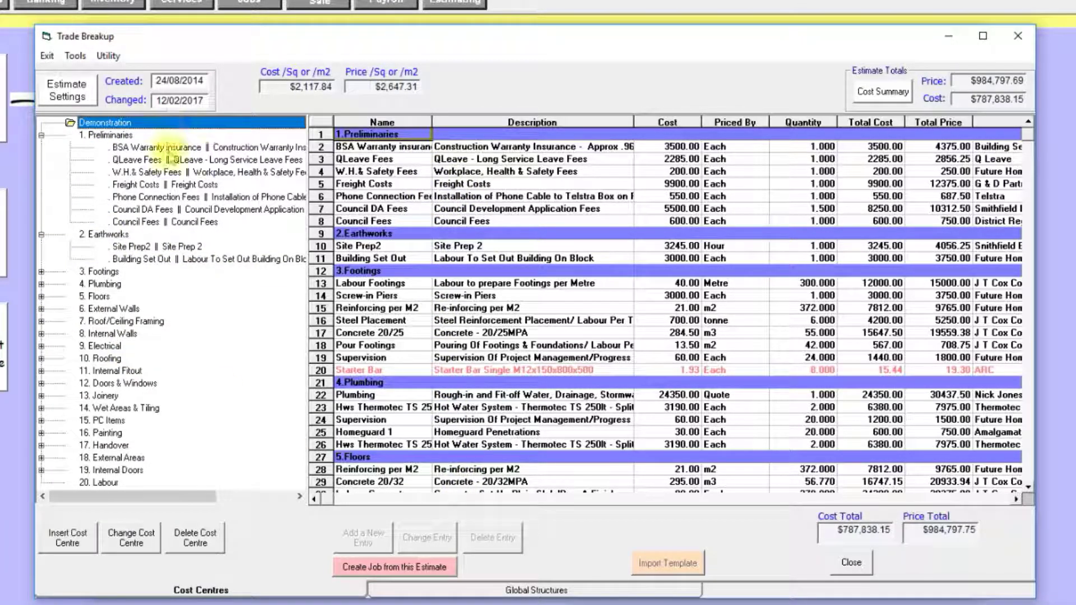
Step: View the entries of the Preliminaries and Footings cost centres, and look at the blank new-entry form for Footings without saving it
{"action": "left_click", "coordinate": [102, 137]}
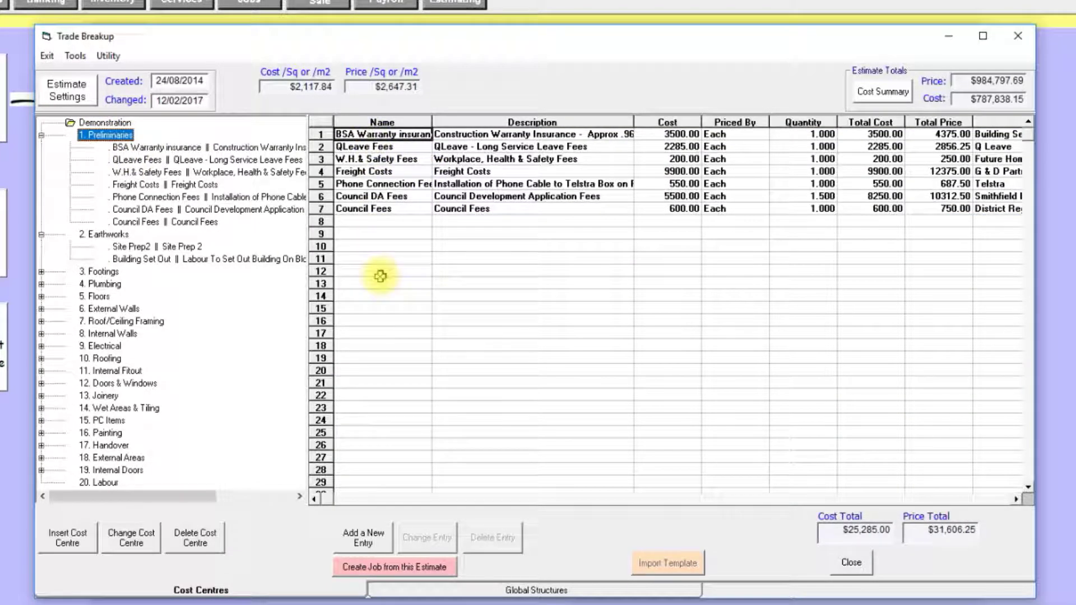
{"action": "left_click", "coordinate": [101, 272]}
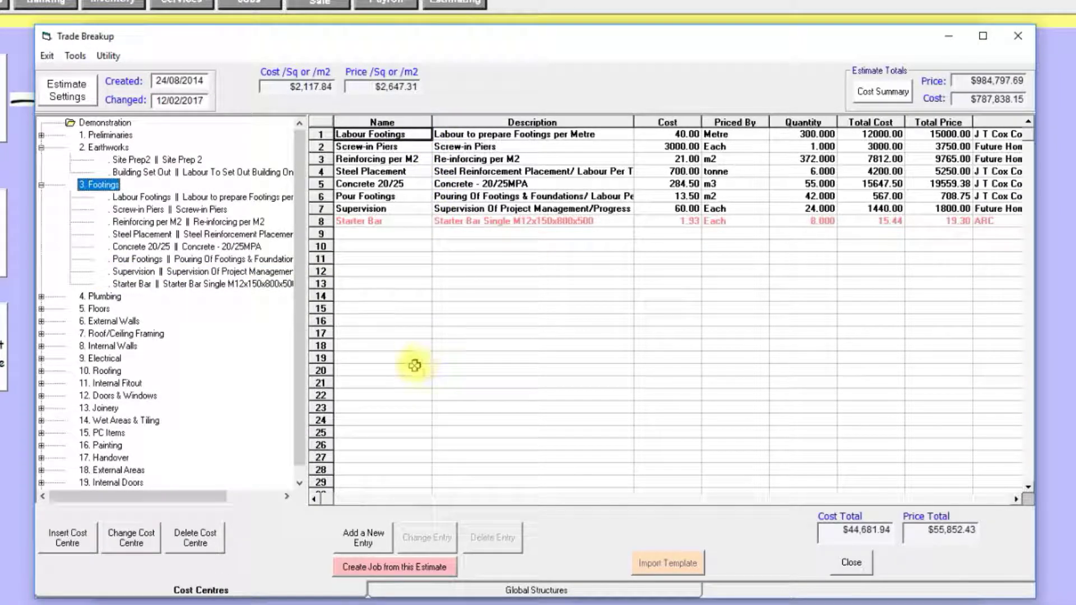
{"action": "left_click", "coordinate": [363, 539]}
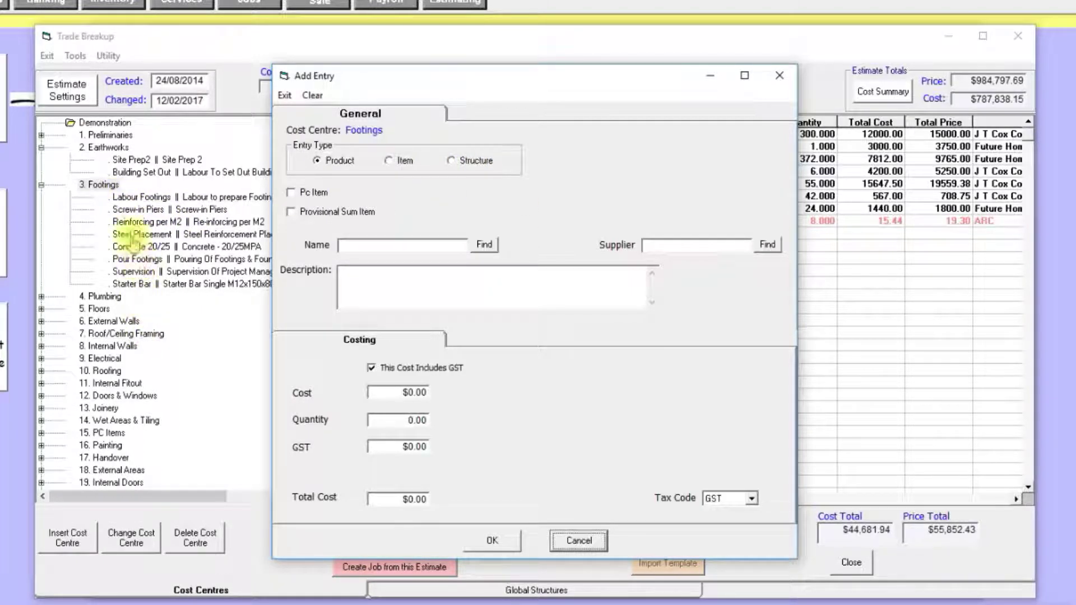
{"action": "left_click", "coordinate": [578, 541]}
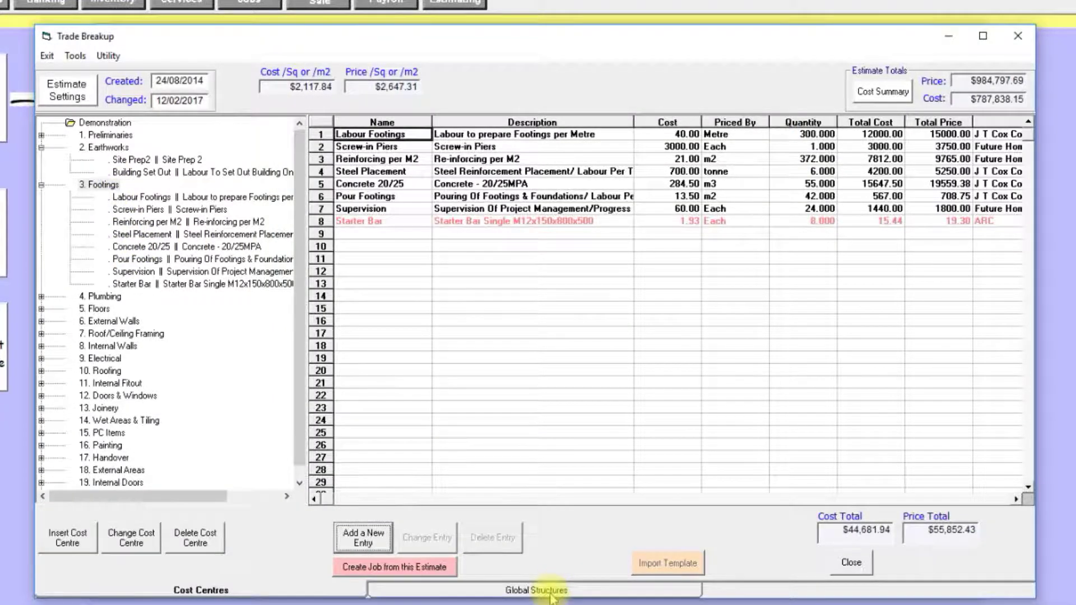
Step: Examine the global structure B/V Wall 2400 ht / 10lin mtr, including its Bricks - Commons and Paint - Internal components
{"action": "left_click", "coordinate": [559, 591]}
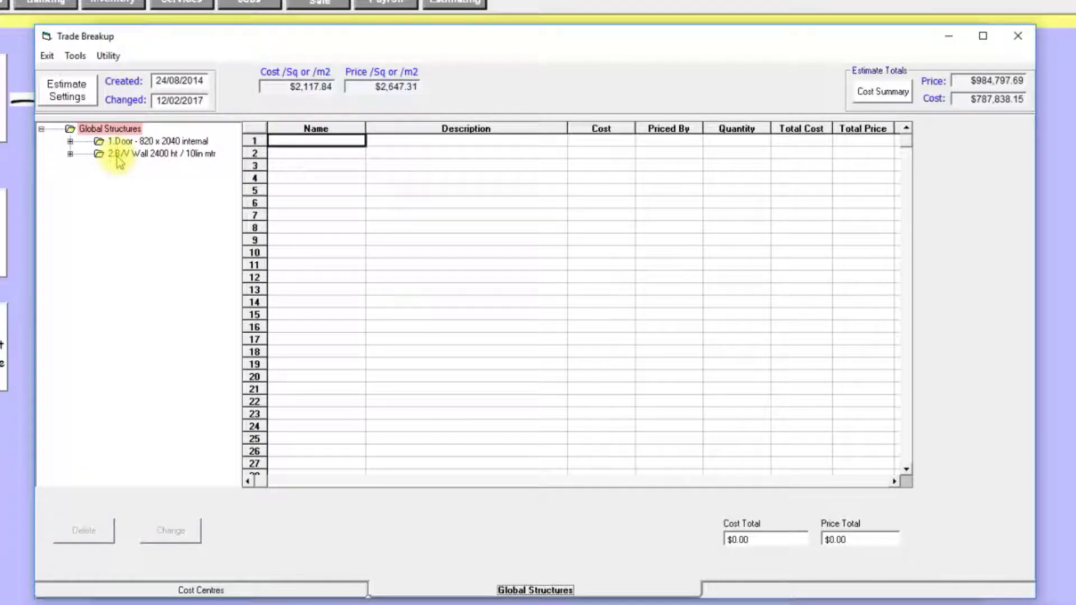
{"action": "left_click", "coordinate": [70, 154]}
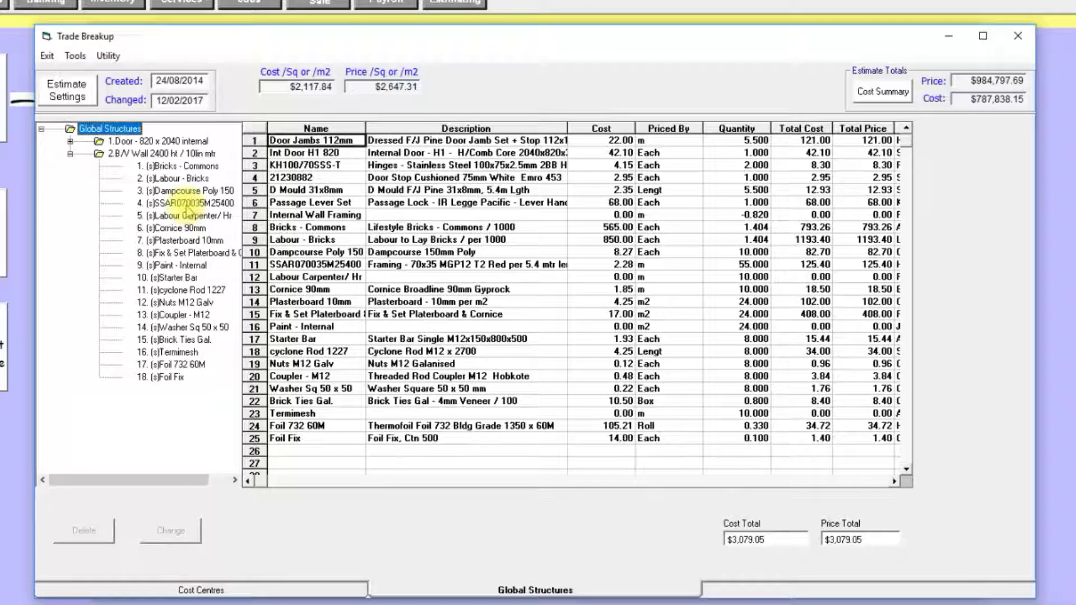
{"action": "left_click", "coordinate": [197, 167]}
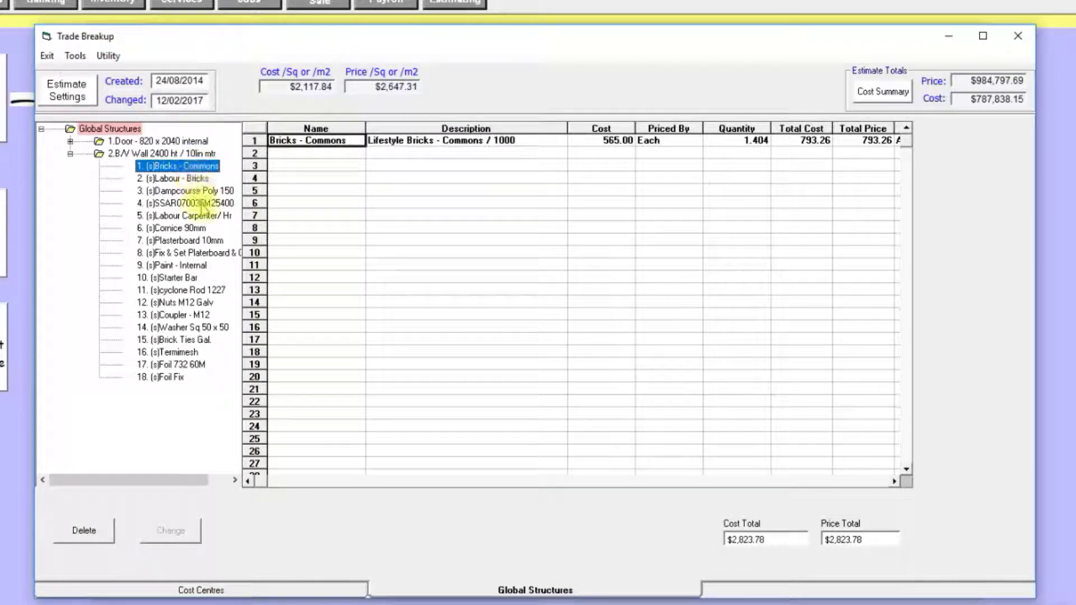
{"action": "left_click", "coordinate": [192, 267]}
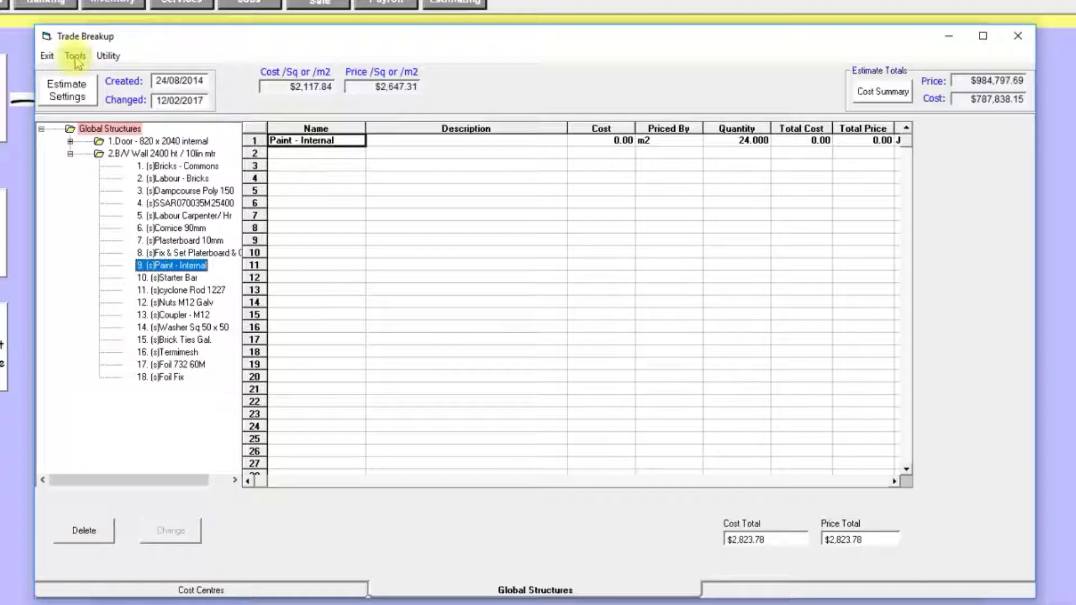
Step: Add the Block Wall - 2400 structure to the estimate from the quick pick list with quantity 1.00, and check its components
{"action": "left_click", "coordinate": [107, 56]}
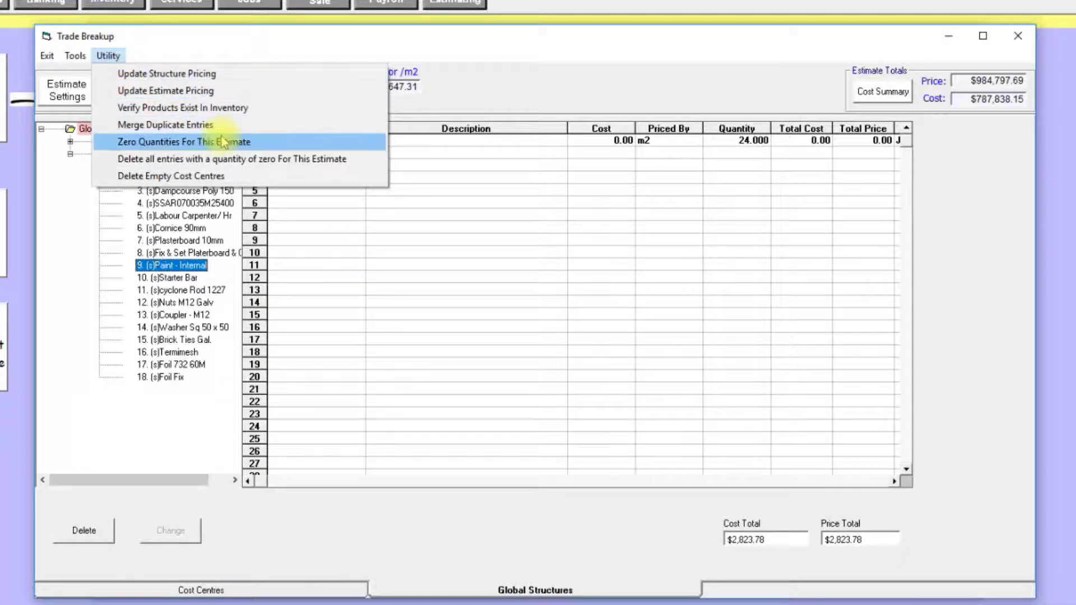
{"action": "mouse_move", "coordinate": [77, 58]}
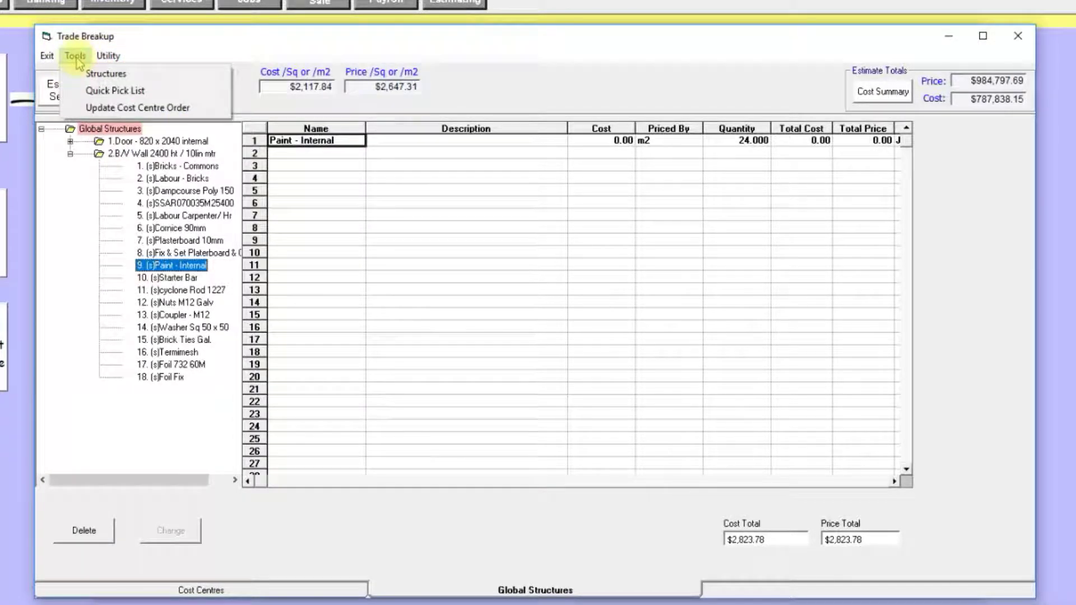
{"action": "left_click", "coordinate": [120, 91]}
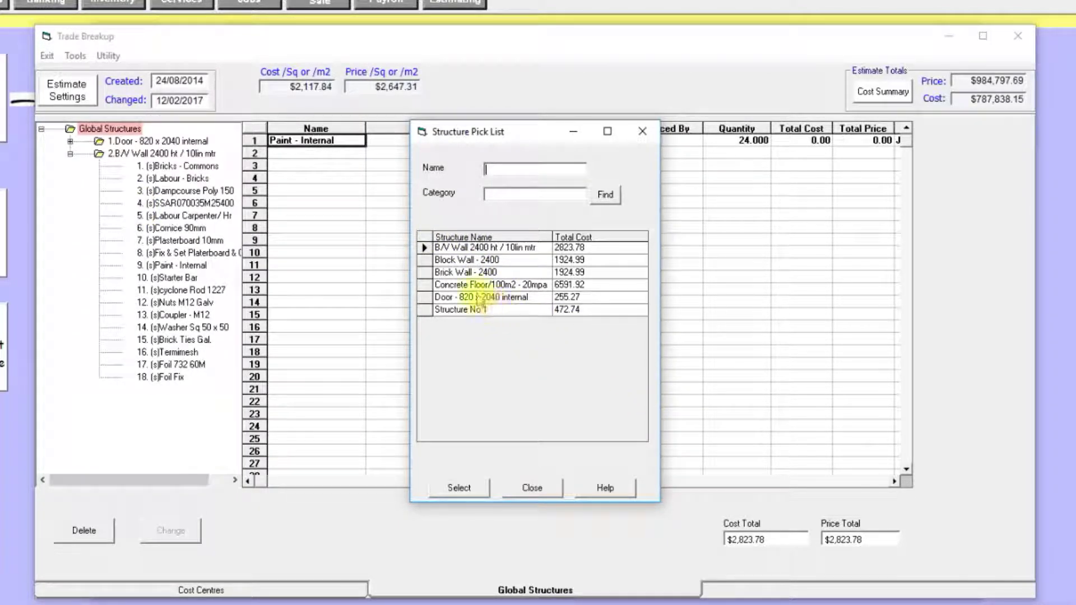
{"action": "left_click", "coordinate": [465, 261]}
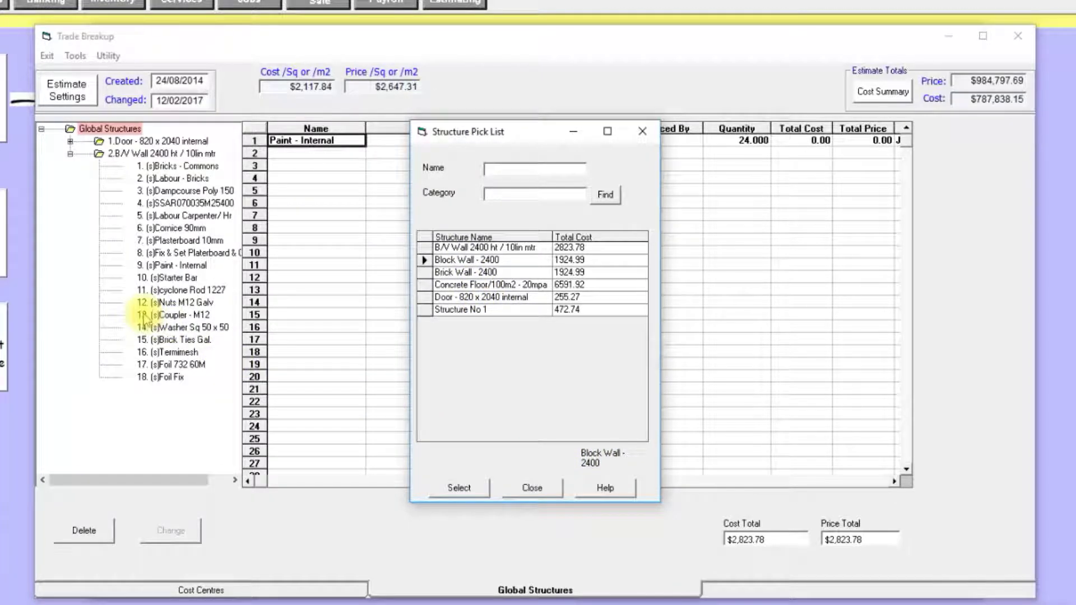
{"action": "key", "text": "Return"}
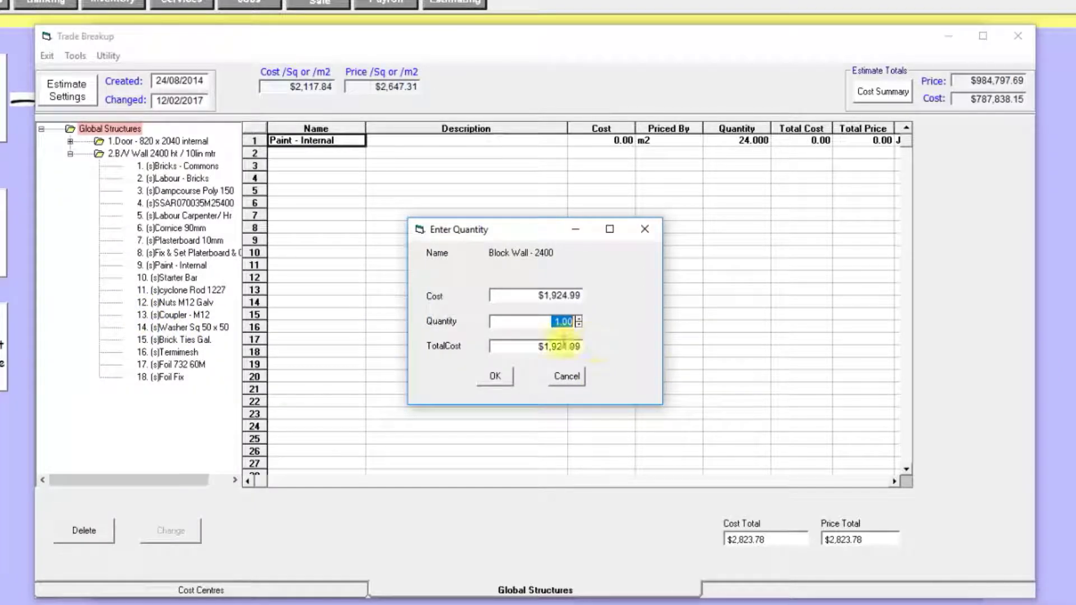
{"action": "left_click", "coordinate": [496, 376]}
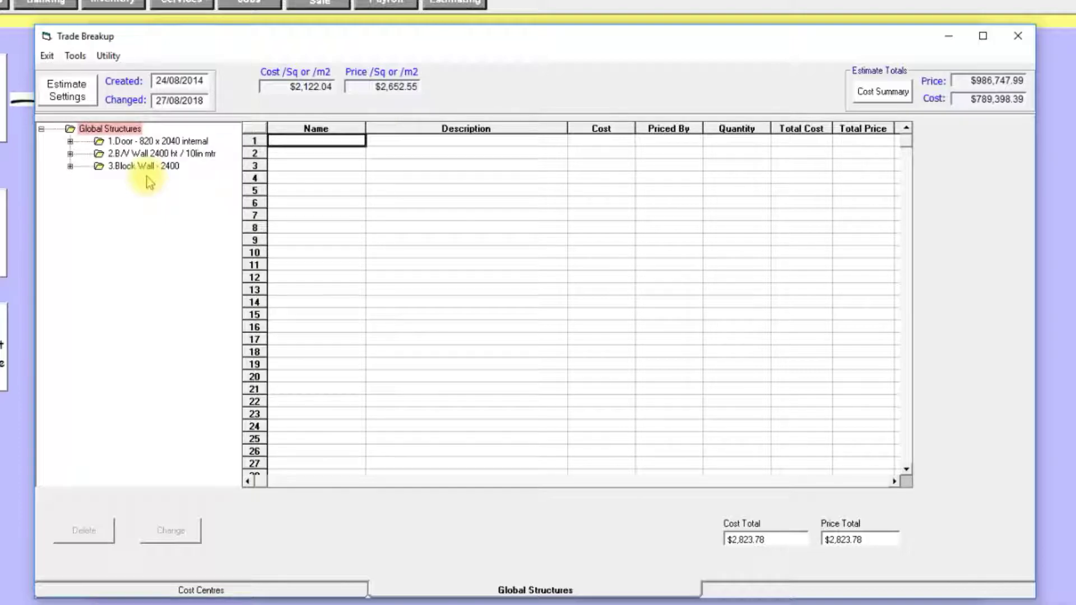
{"action": "left_click", "coordinate": [70, 167]}
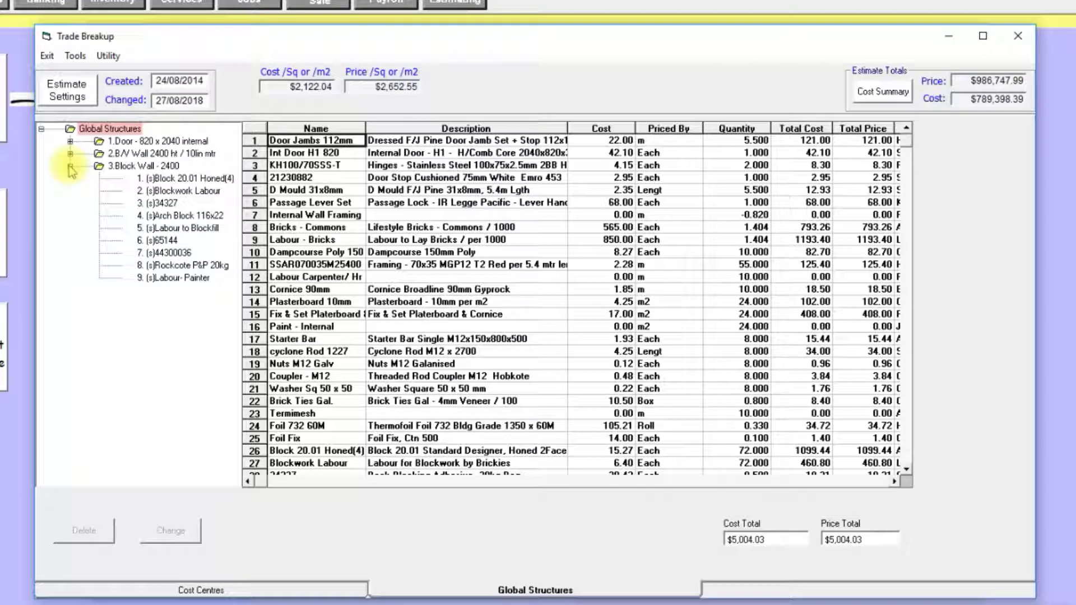
{"action": "left_click", "coordinate": [70, 167]}
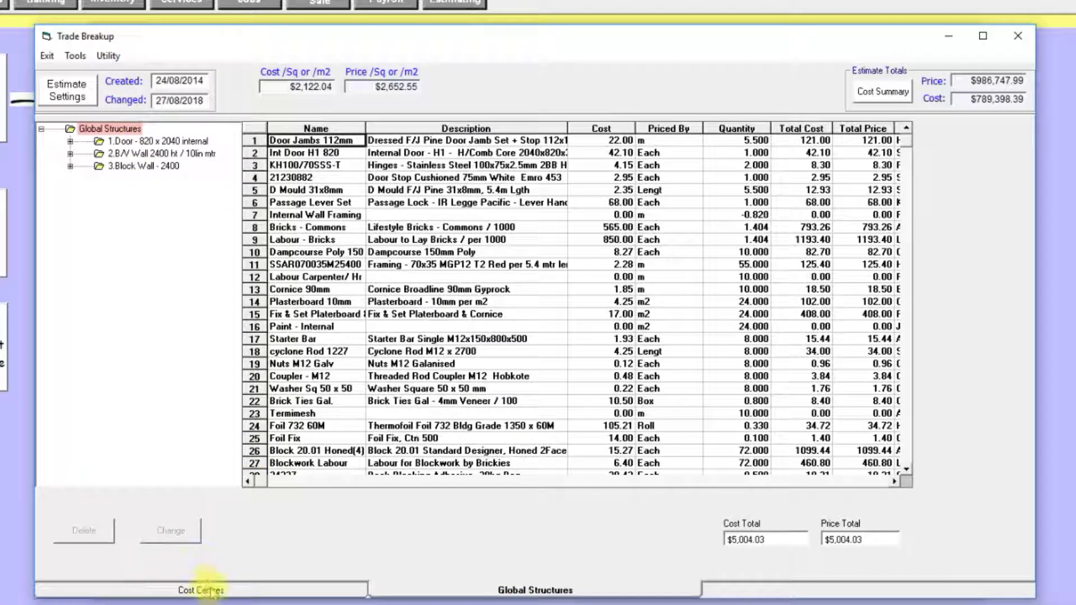
Step: Examine the estimate's full cost centre listing, especially the structure entries under External Walls
{"action": "left_click", "coordinate": [208, 590]}
{"action": "scroll", "coordinate": [420, 357], "scroll_direction": "down", "scroll_amount": 4}
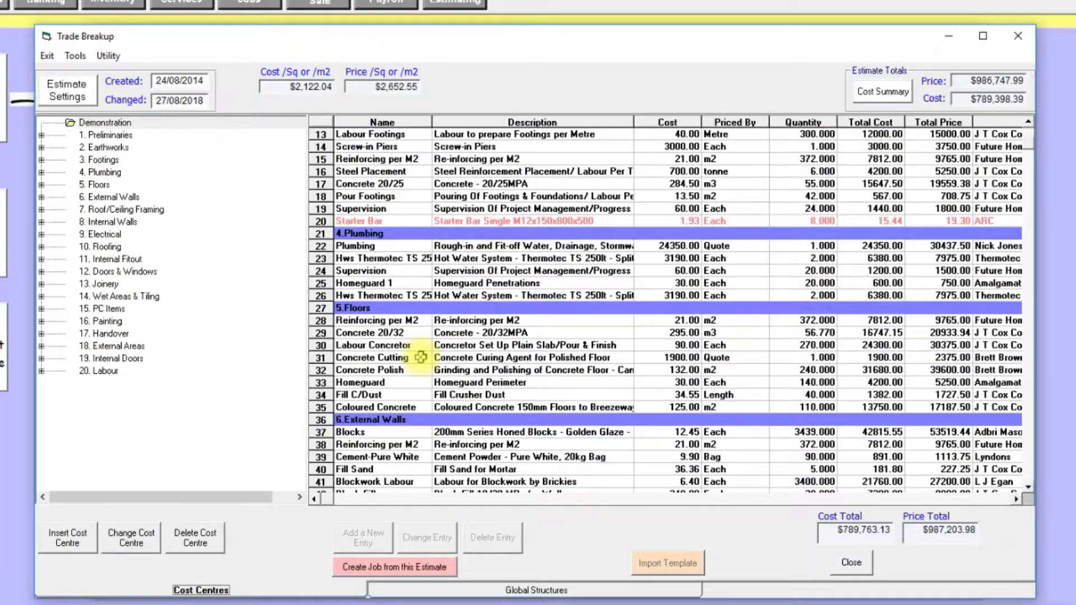
{"action": "scroll", "coordinate": [420, 357], "scroll_direction": "down", "scroll_amount": 10}
{"action": "scroll", "coordinate": [526, 350], "scroll_direction": "down", "scroll_amount": 5}
{"action": "scroll", "coordinate": [526, 348], "scroll_direction": "down", "scroll_amount": 10}
{"action": "scroll", "coordinate": [527, 348], "scroll_direction": "up", "scroll_amount": 9}
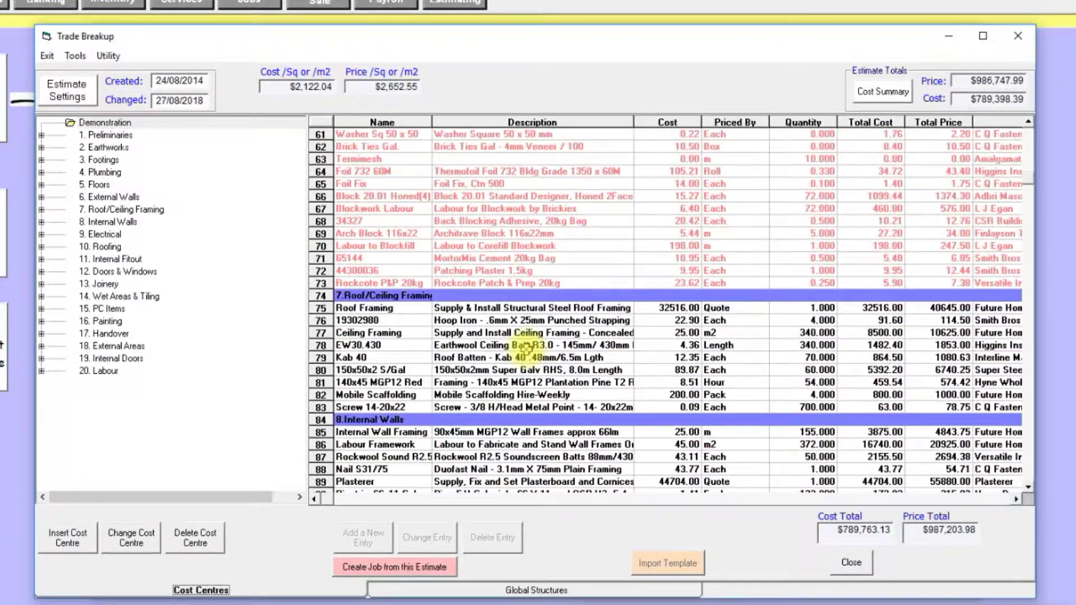
{"action": "scroll", "coordinate": [526, 348], "scroll_direction": "up", "scroll_amount": 3}
{"action": "scroll", "coordinate": [457, 235], "scroll_direction": "up", "scroll_amount": 7}
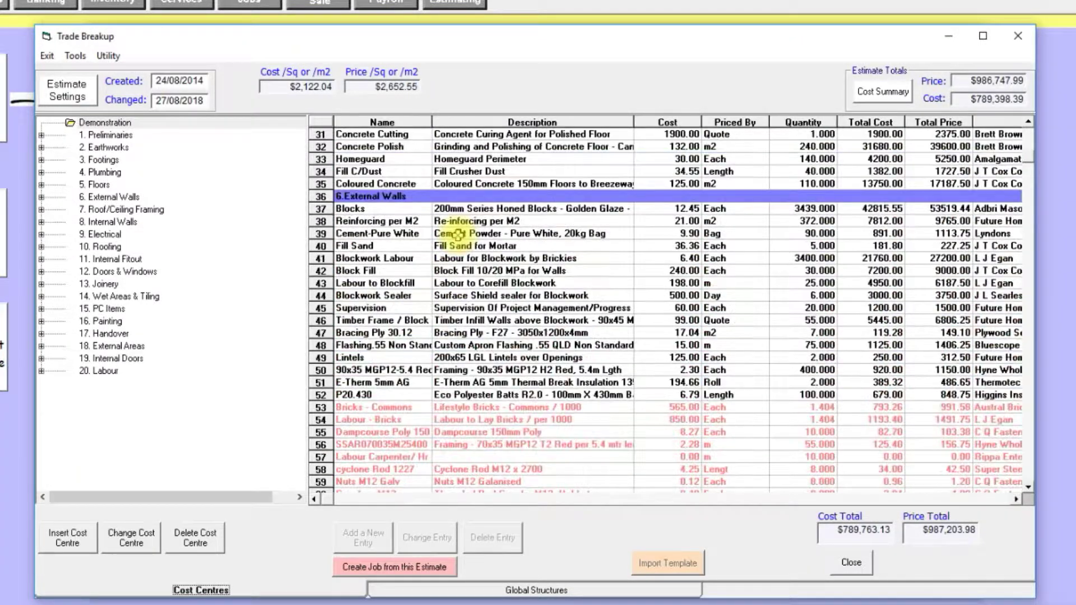
{"action": "scroll", "coordinate": [521, 393], "scroll_direction": "down", "scroll_amount": 8}
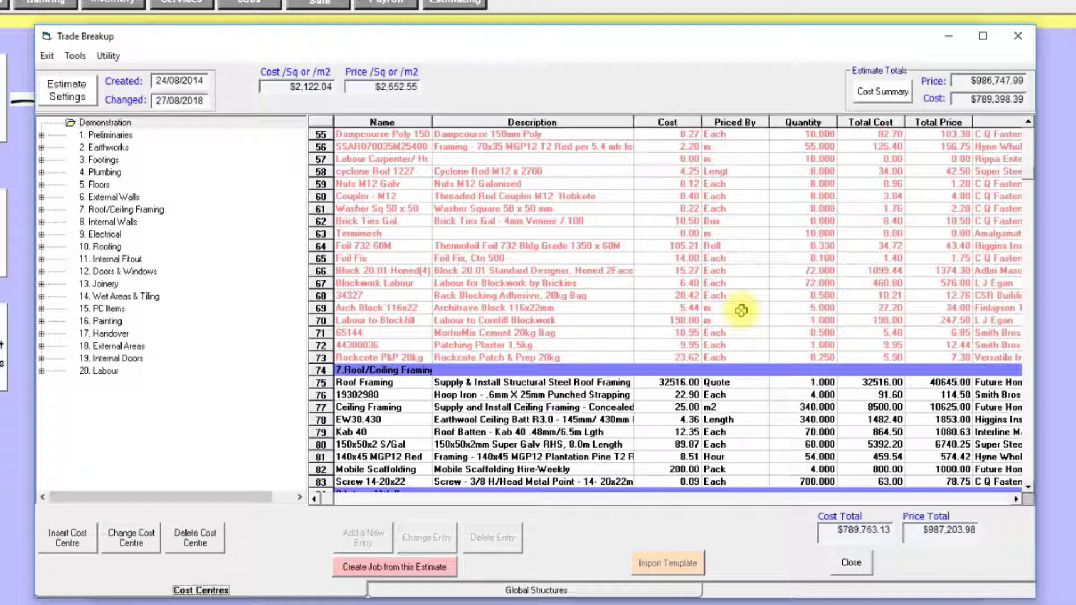
Step: Examine the estimate entries under Roof/Ceiling Framing and Internal Walls, including the structure components added to Internal Walls
{"action": "scroll", "coordinate": [651, 280], "scroll_direction": "down", "scroll_amount": 2}
{"action": "scroll", "coordinate": [651, 281], "scroll_direction": "down", "scroll_amount": 8}
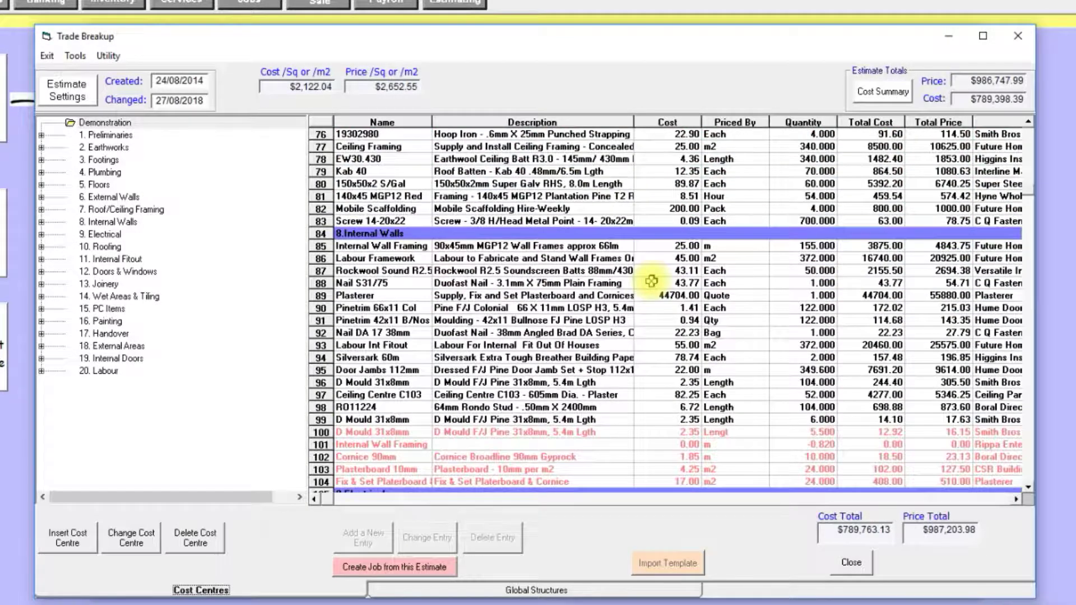
{"action": "scroll", "coordinate": [654, 281], "scroll_direction": "up", "scroll_amount": 3}
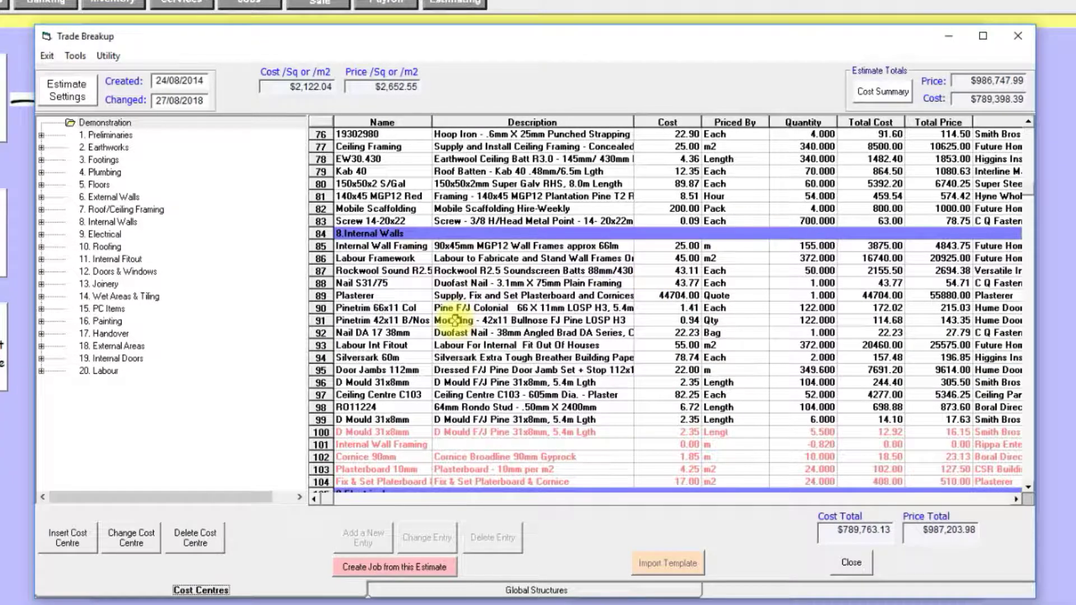
{"action": "scroll", "coordinate": [437, 308], "scroll_direction": "down", "scroll_amount": 1}
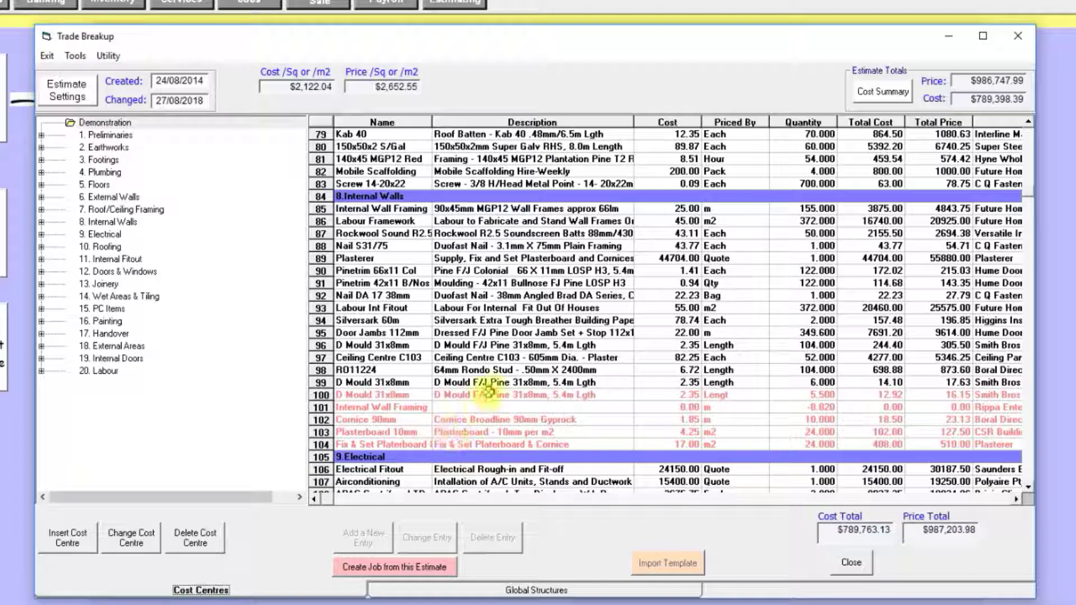
Step: Expand the Preliminaries cost centre, and look at the blank new cost centre form and its claim stage list without saving anything
{"action": "left_click", "coordinate": [42, 135]}
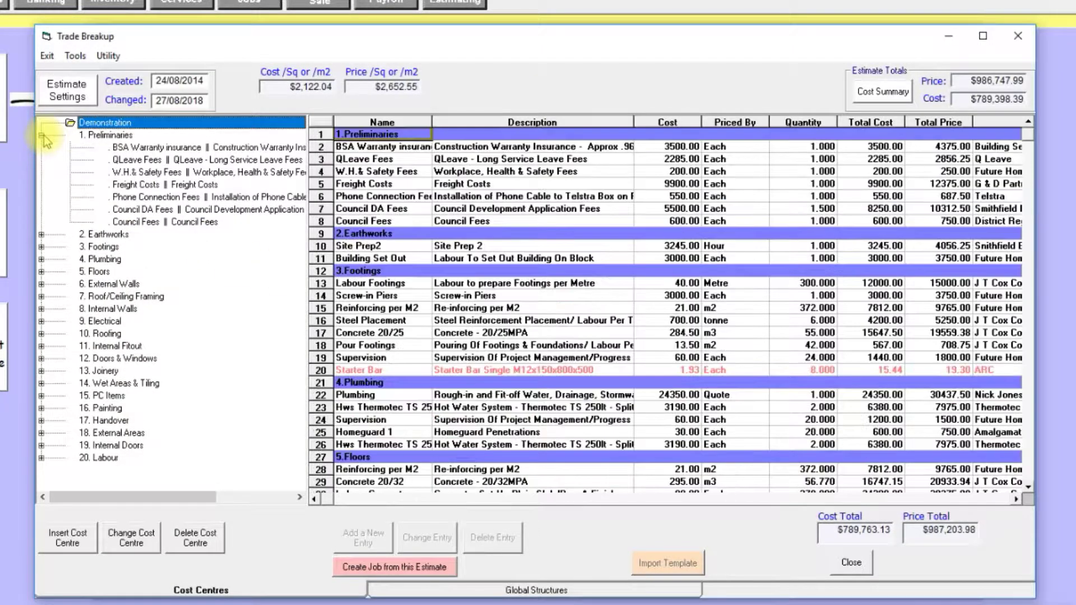
{"action": "left_click", "coordinate": [68, 540]}
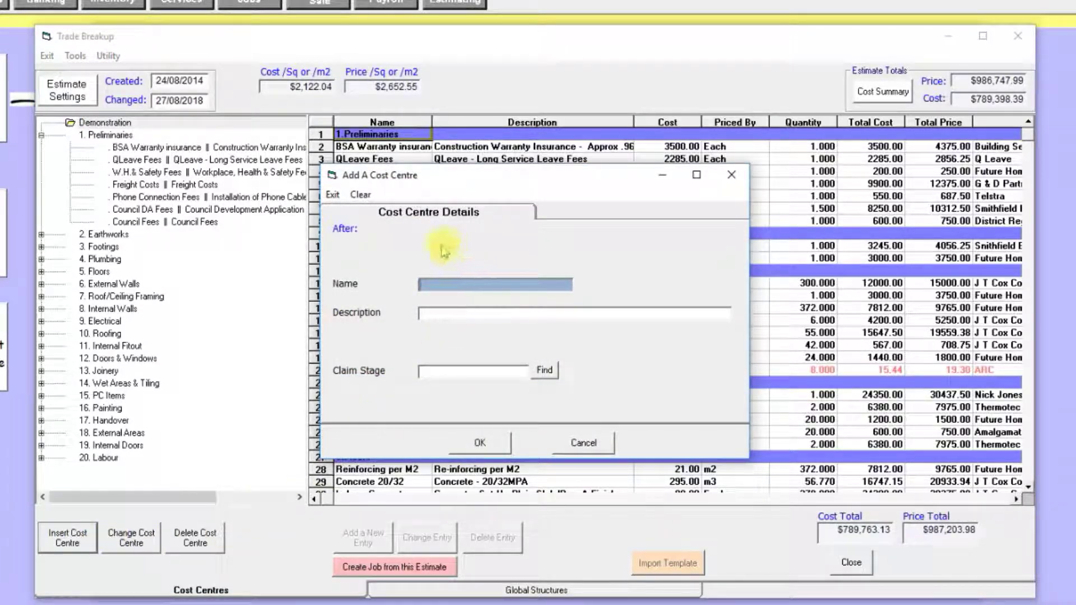
{"action": "left_click", "coordinate": [547, 370]}
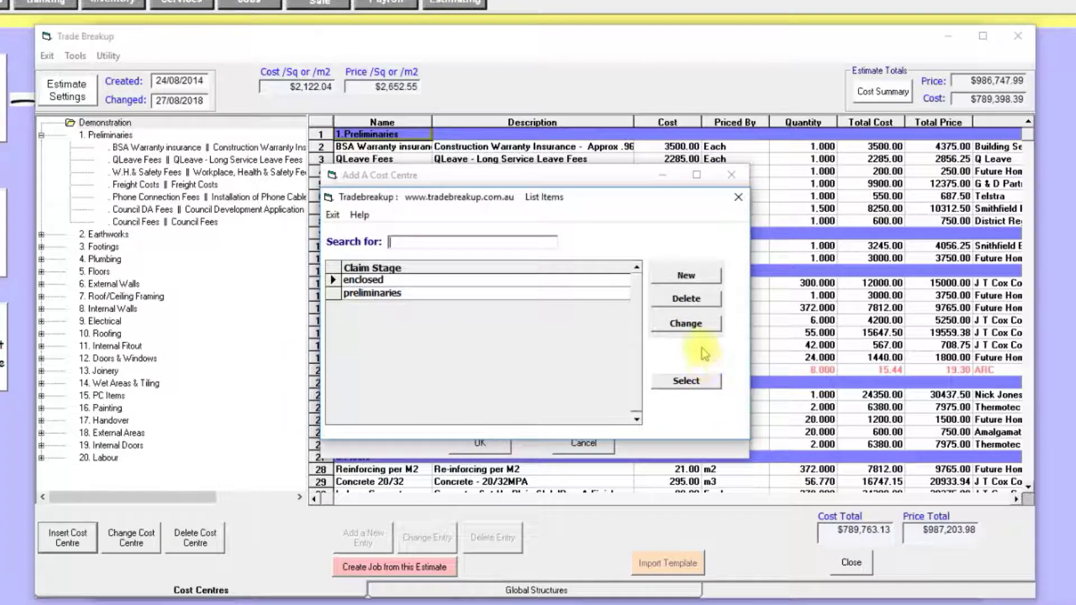
{"action": "left_click", "coordinate": [733, 203]}
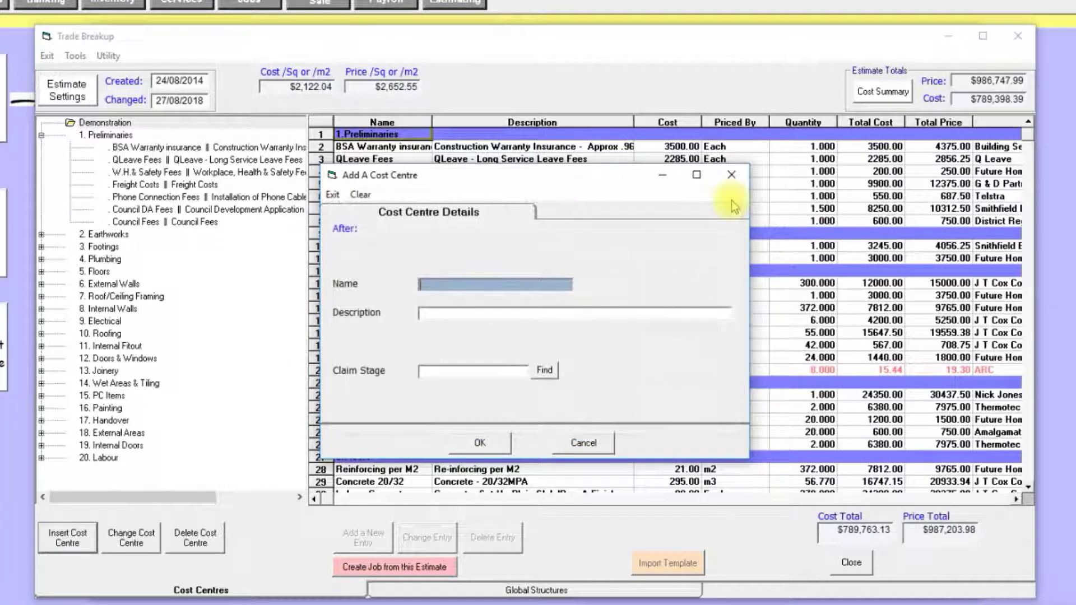
{"action": "left_click", "coordinate": [586, 445]}
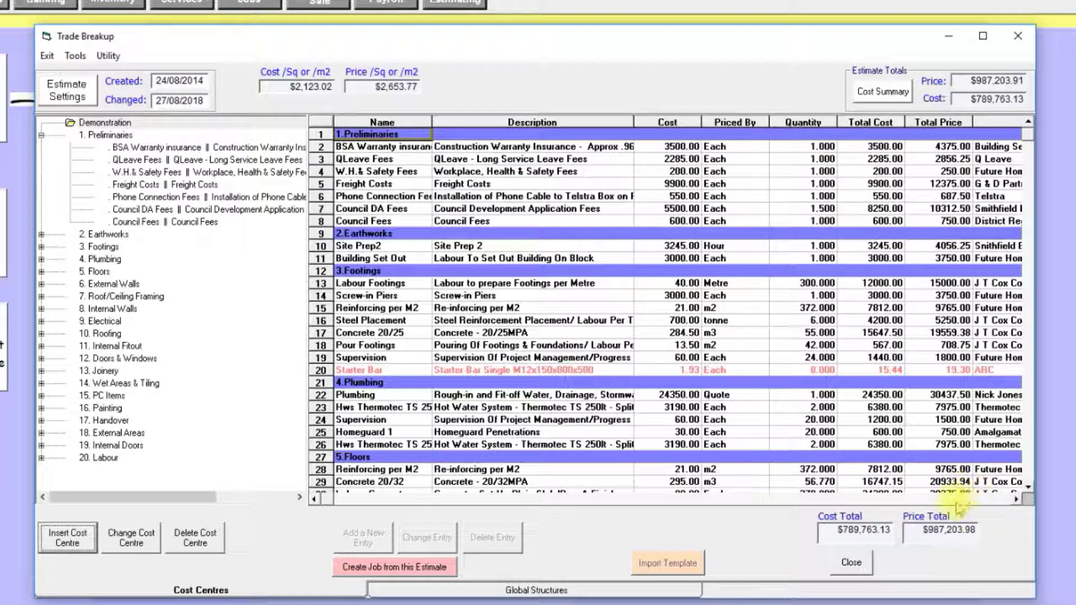
Step: Check the estimate's price and cost totals, and view the markup options in the estimate settings without changing them
{"action": "left_click_drag", "start_coordinate": [926, 537], "coordinate": [986, 538]}
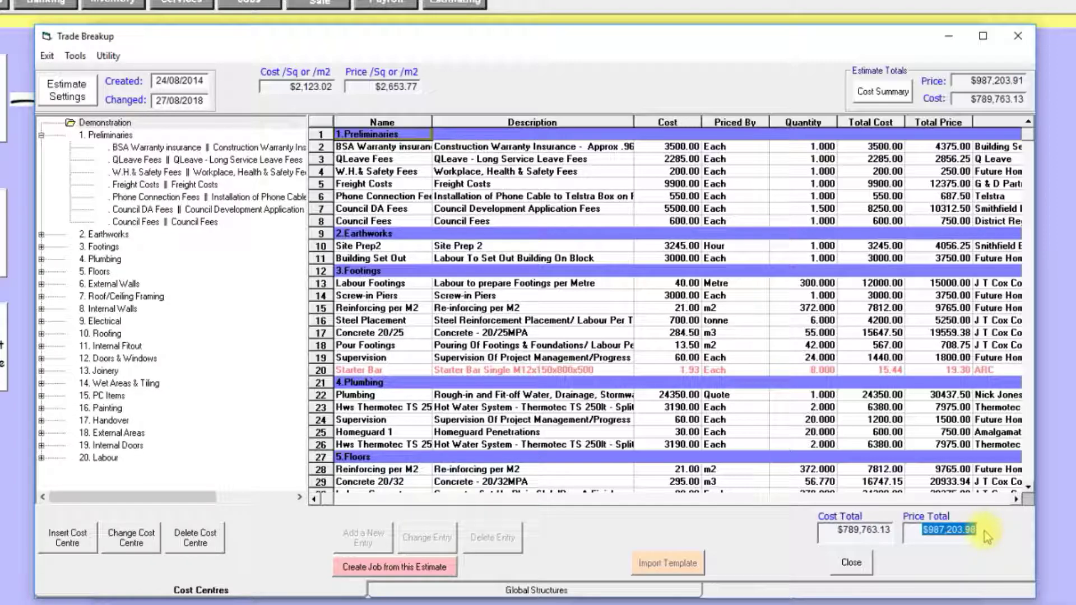
{"action": "double_click", "coordinate": [863, 532]}
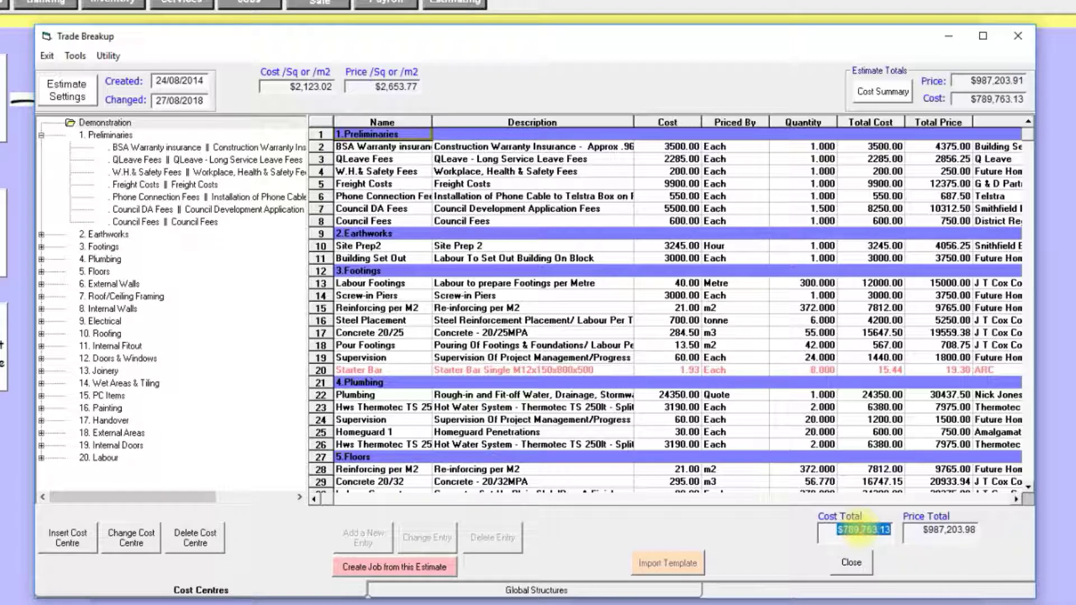
{"action": "left_click", "coordinate": [64, 98]}
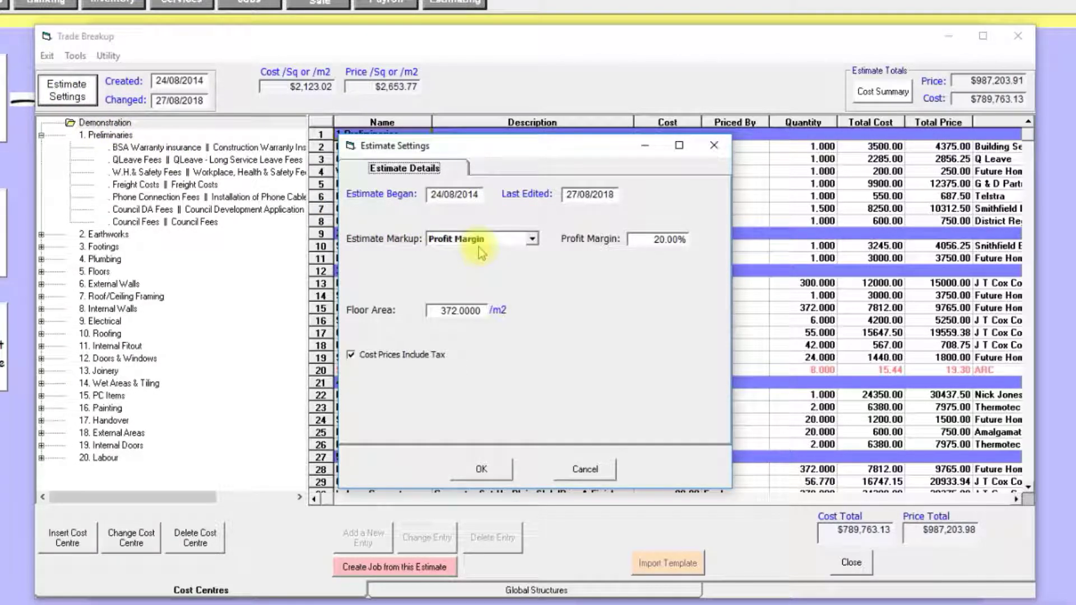
{"action": "left_click", "coordinate": [533, 240]}
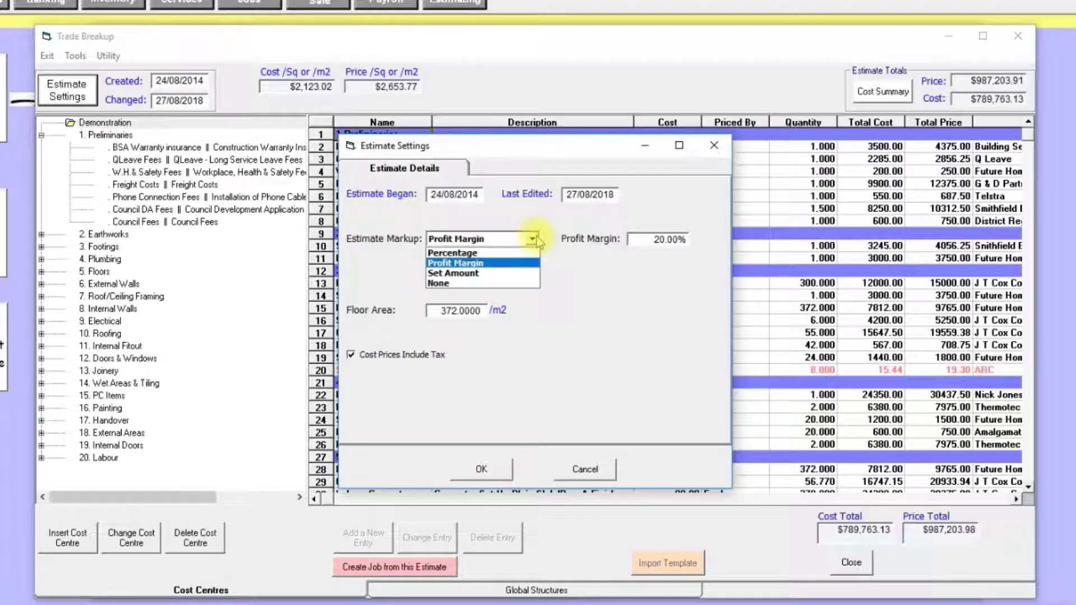
{"action": "left_click", "coordinate": [536, 241]}
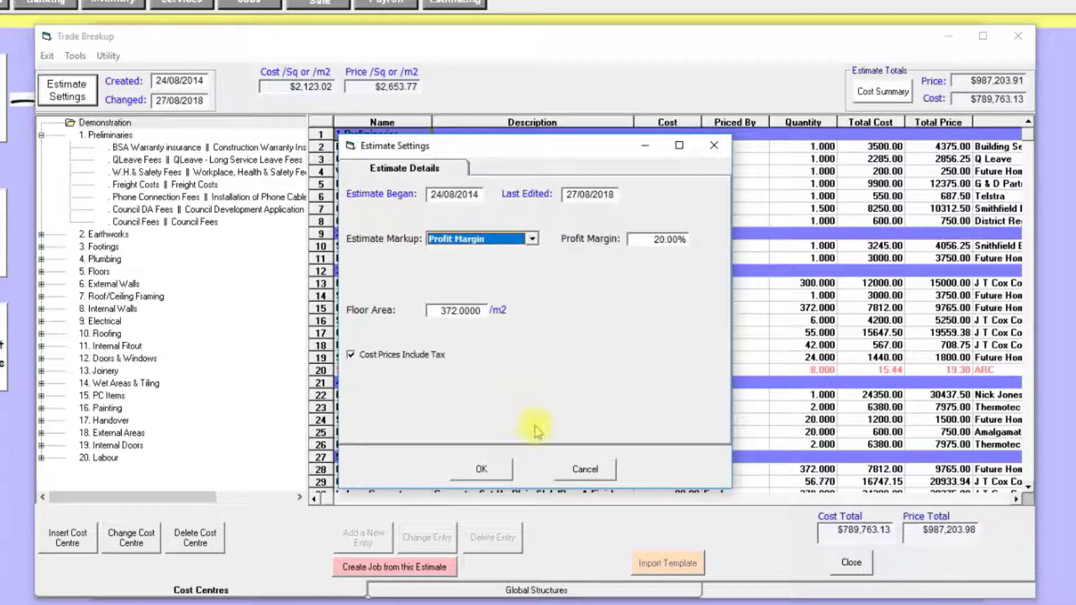
{"action": "left_click", "coordinate": [585, 471]}
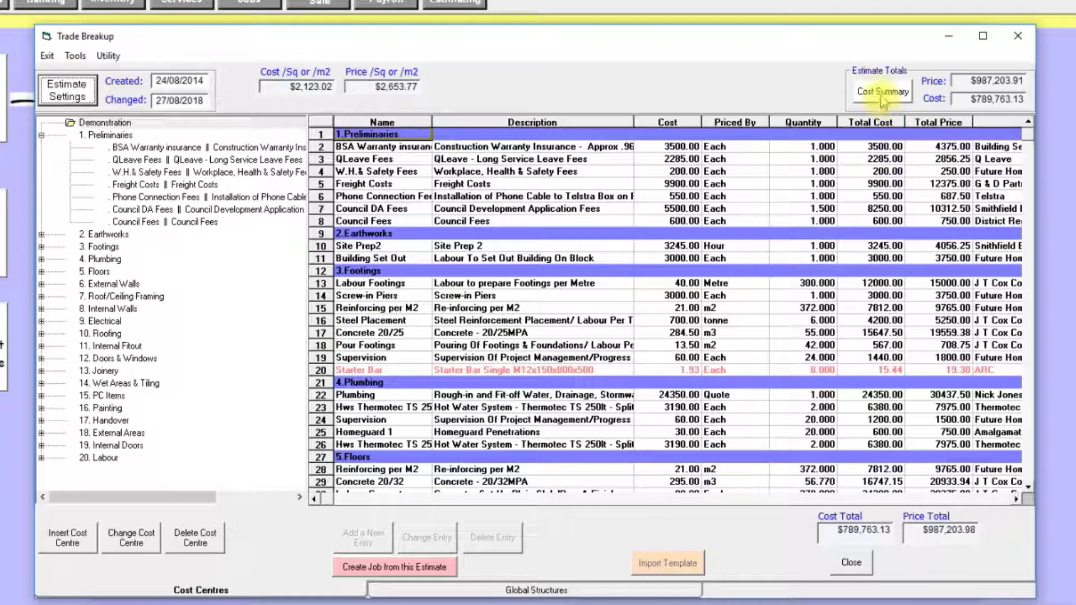
Step: Review the estimate's cost summary, covering cost, price, GST and profit
{"action": "left_click", "coordinate": [883, 92]}
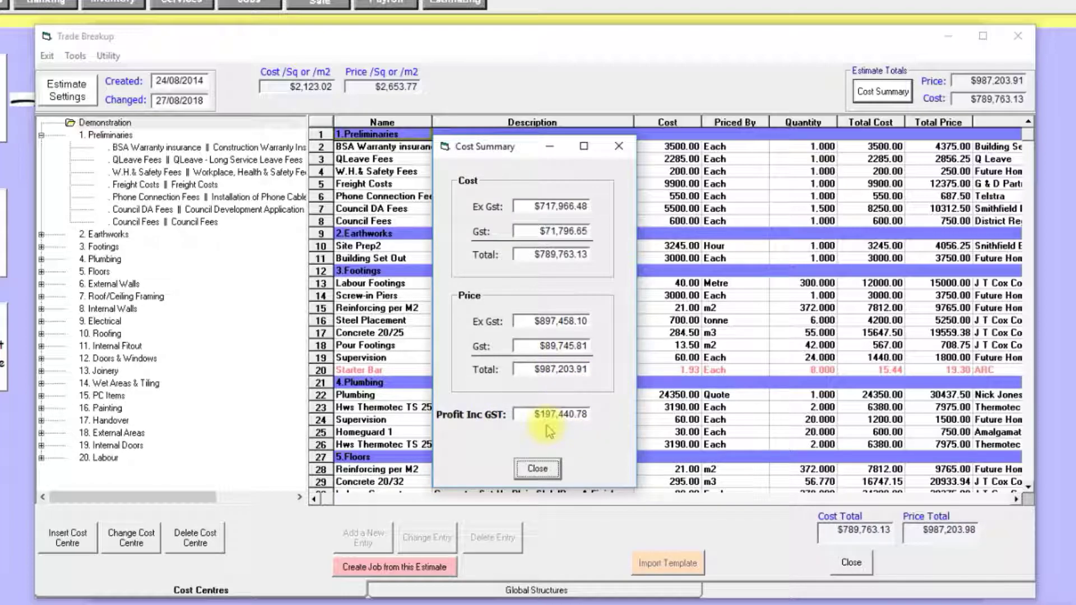
{"action": "left_click", "coordinate": [538, 468]}
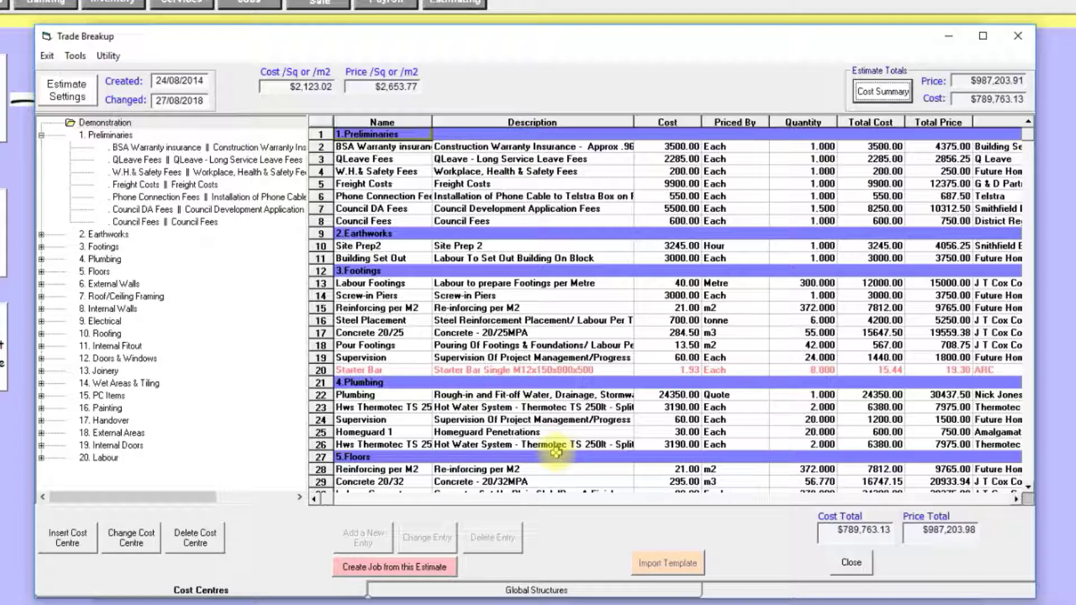
Step: Create a job from the Demonstration estimate and save its job card
{"action": "left_click", "coordinate": [390, 569]}
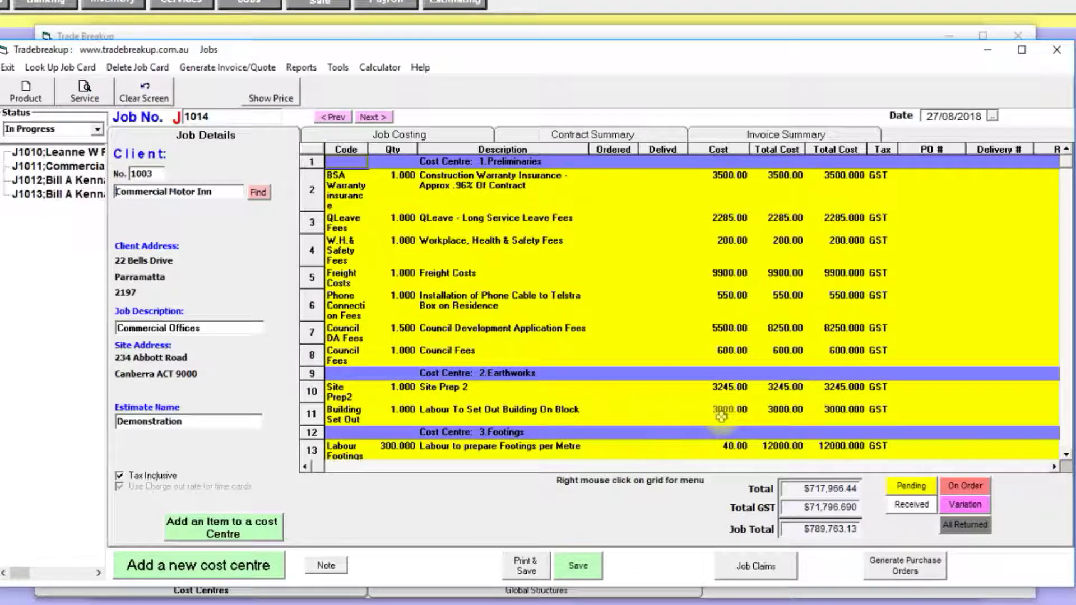
{"action": "left_click", "coordinate": [574, 566]}
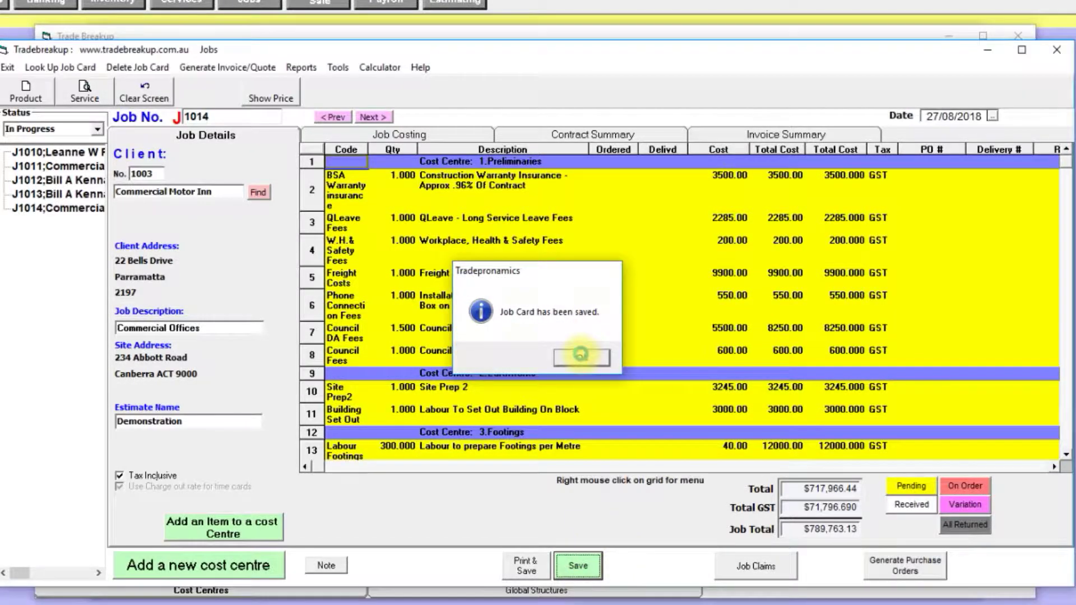
{"action": "left_click", "coordinate": [582, 358]}
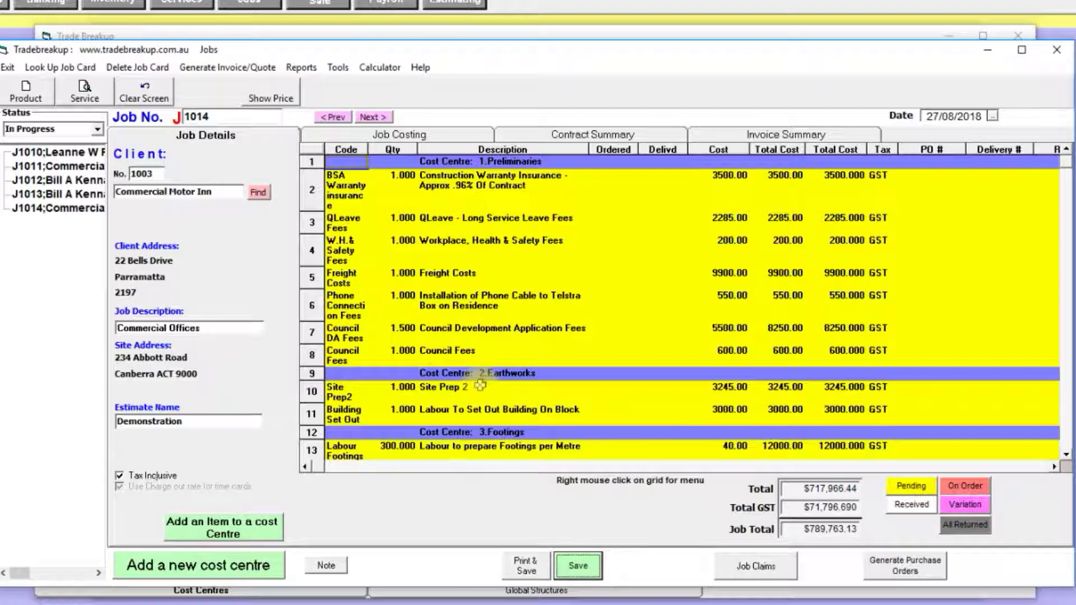
Step: Examine the new job's costing by cost centre, looking at the Variation, Over Run and Invoices columns for Preliminaries
{"action": "left_click", "coordinate": [426, 139]}
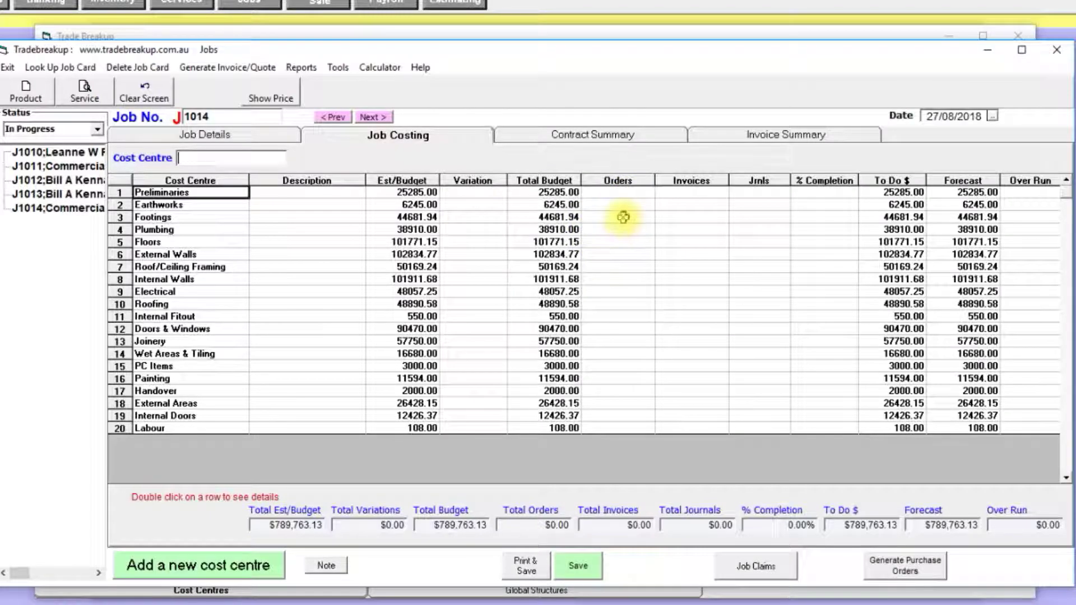
{"action": "left_click", "coordinate": [465, 195]}
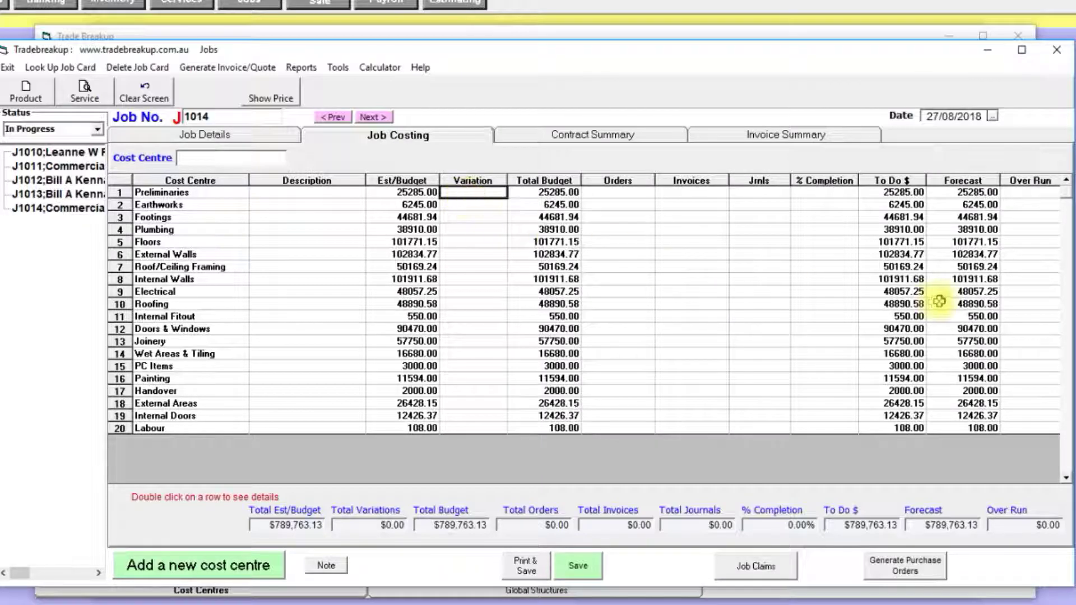
{"action": "left_click", "coordinate": [1030, 190]}
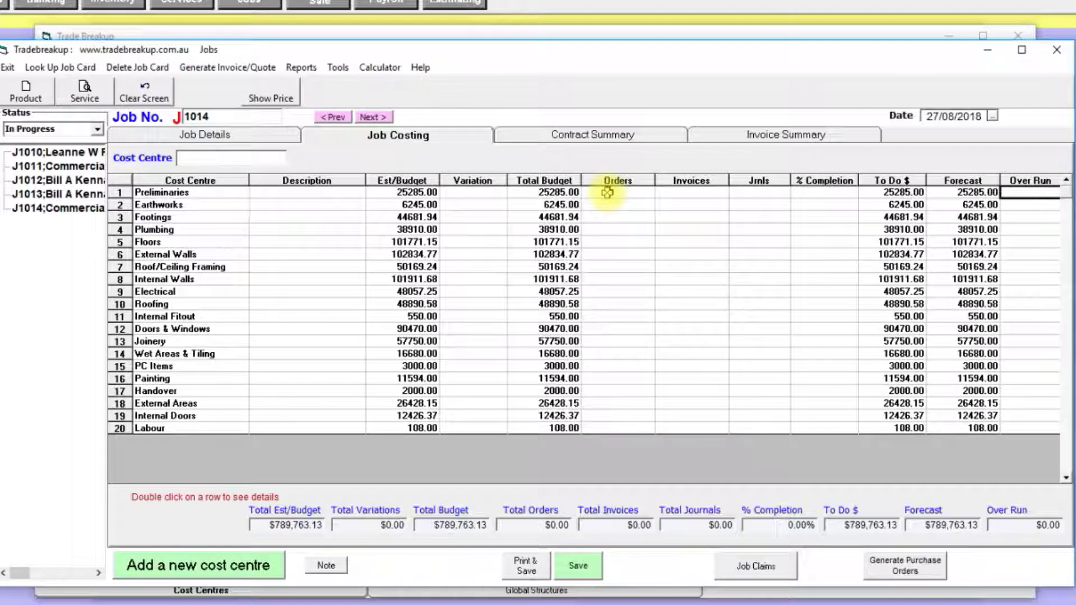
{"action": "left_click", "coordinate": [698, 194]}
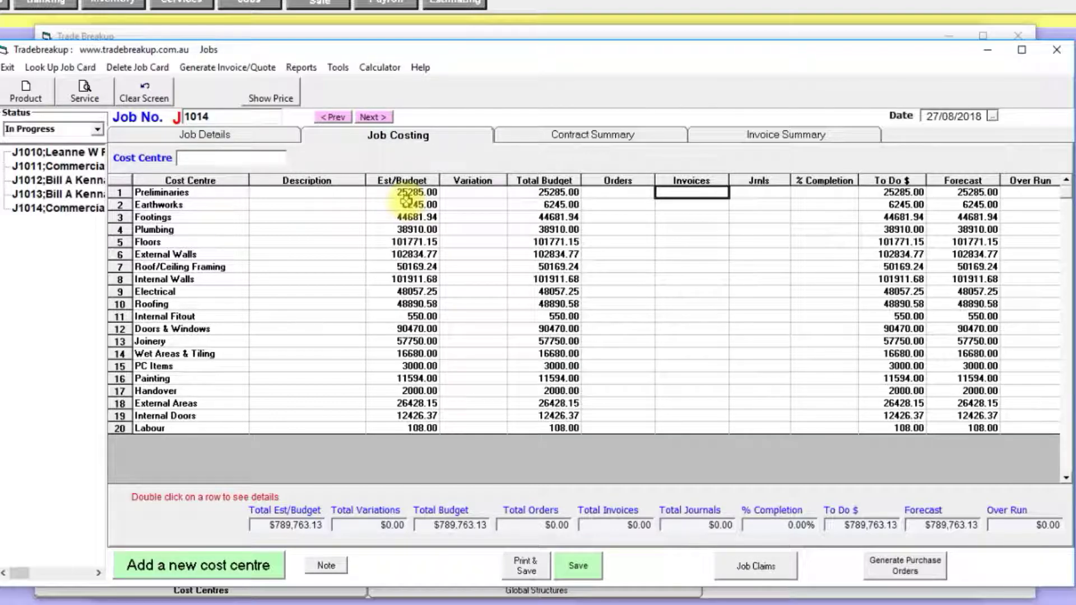
Step: Close the new job and the estimate, and reopen the Jobs window
{"action": "left_click", "coordinate": [8, 69]}
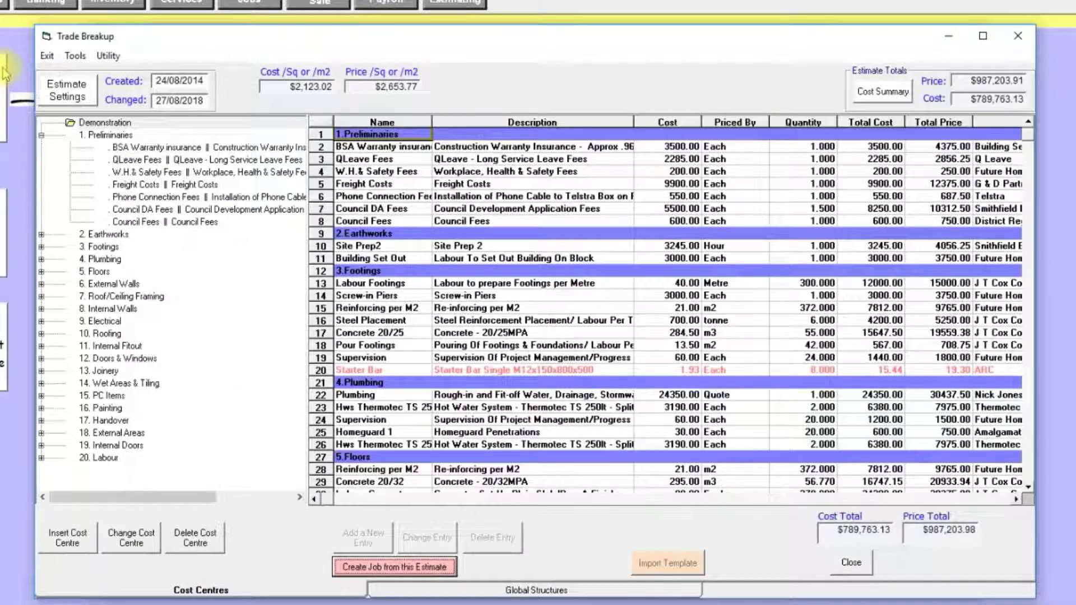
{"action": "left_click", "coordinate": [46, 57]}
{"action": "left_click", "coordinate": [47, 162]}
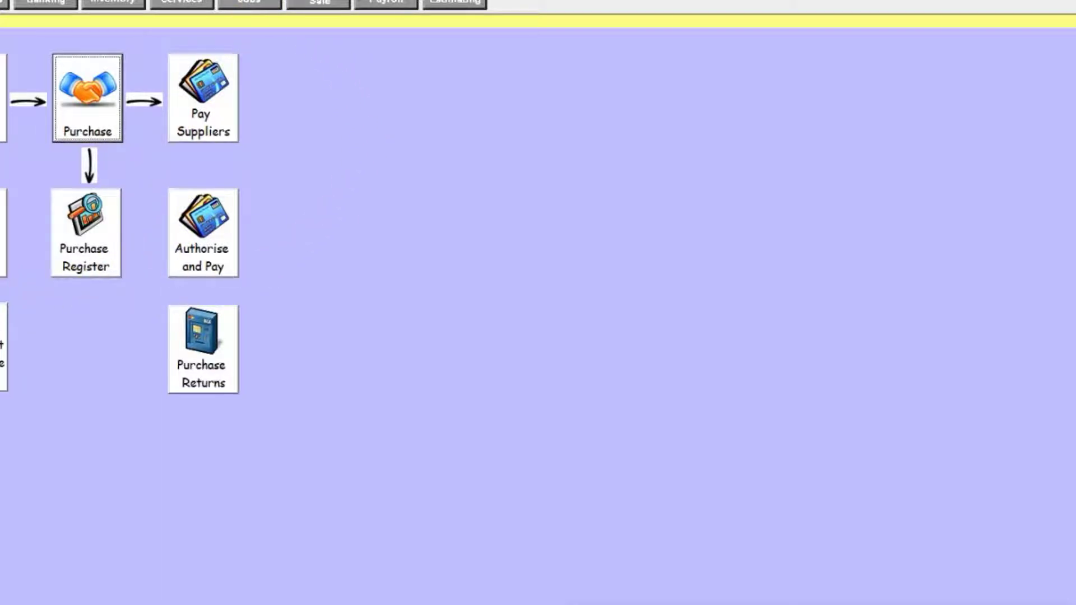
{"action": "left_click", "coordinate": [182, 3]}
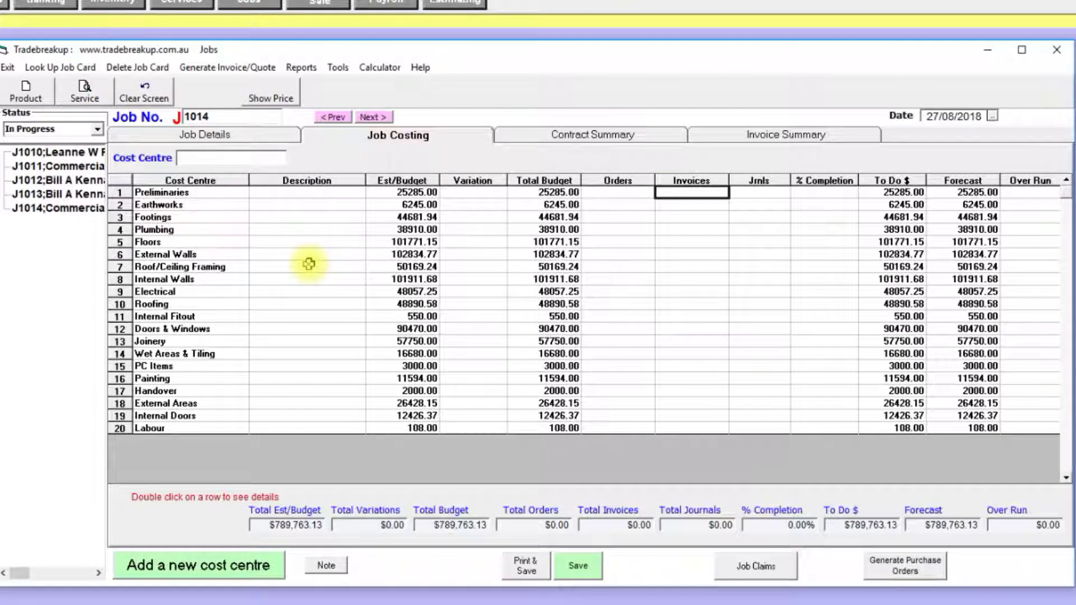
Step: Open the in-progress job J1011 and examine its costing, including the orders and over run for Preliminaries
{"action": "left_click", "coordinate": [84, 213]}
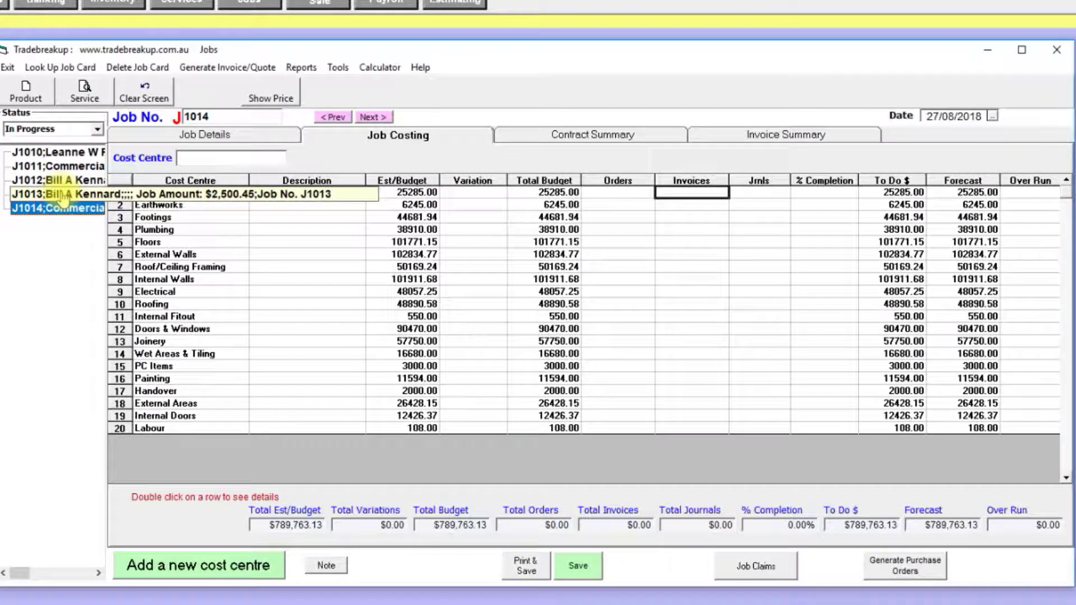
{"action": "left_click", "coordinate": [79, 166]}
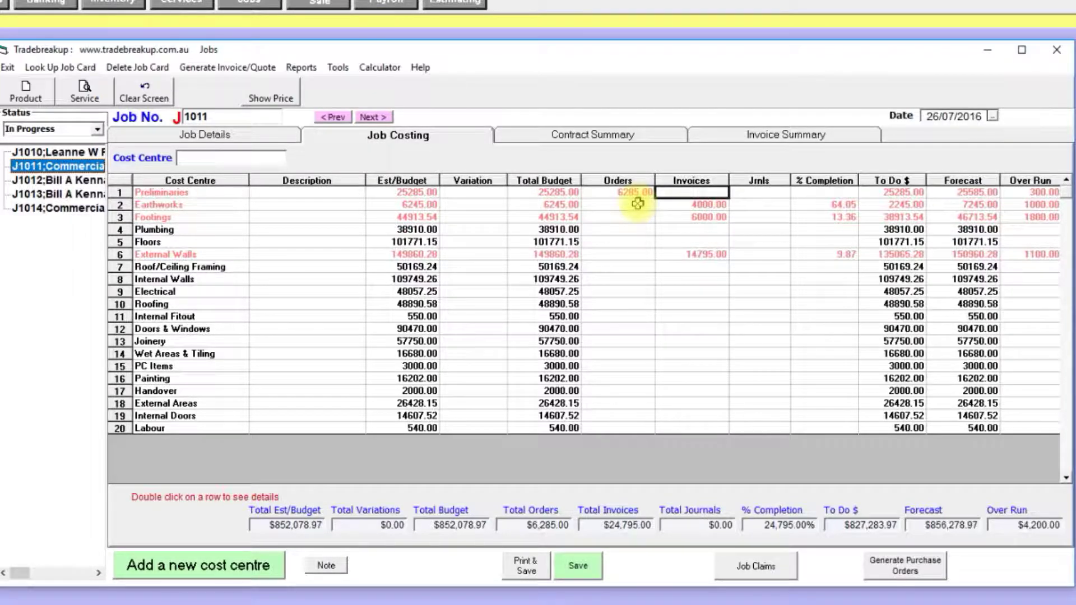
{"action": "left_click", "coordinate": [1041, 194]}
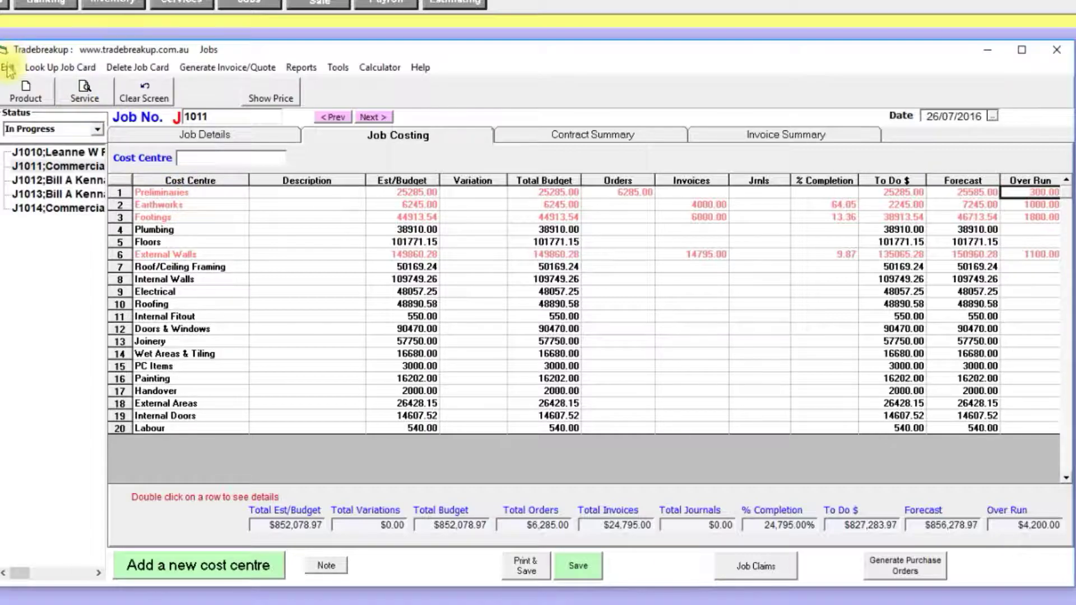
Step: Receive the BSA Warranty Insurance and QLeave Fees items from job J1011's Preliminaries purchase order into a new purchase invoice
{"action": "left_click", "coordinate": [215, 137]}
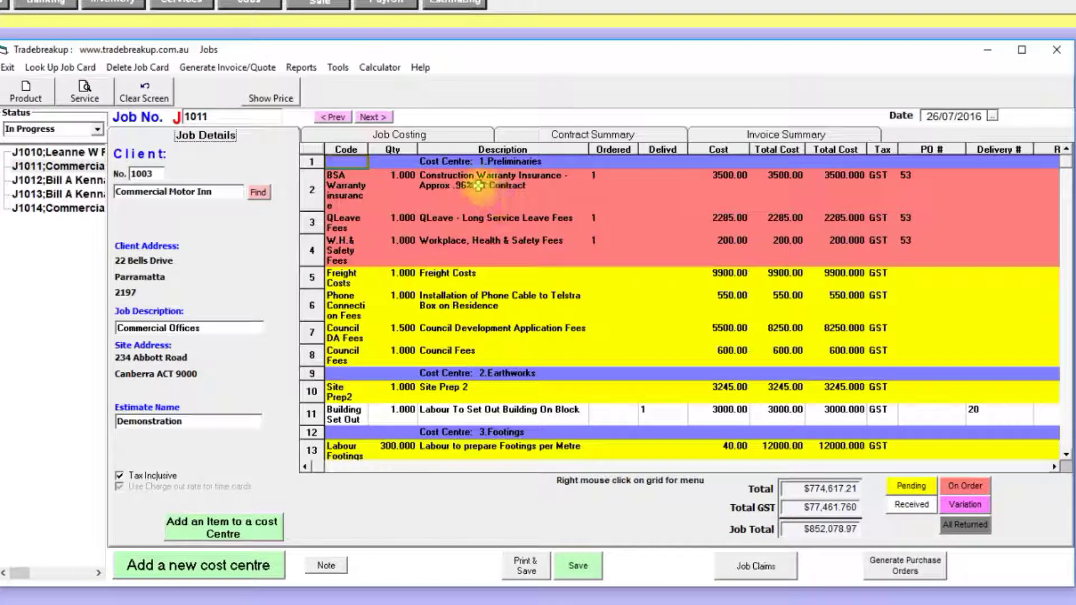
{"action": "left_click", "coordinate": [473, 184]}
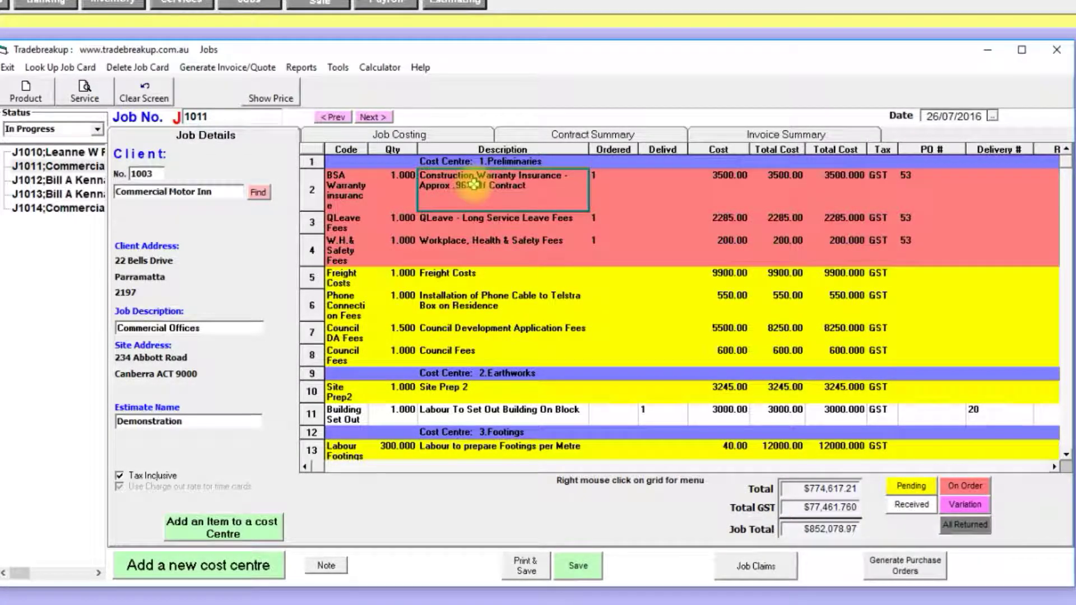
{"action": "right_click", "coordinate": [475, 186]}
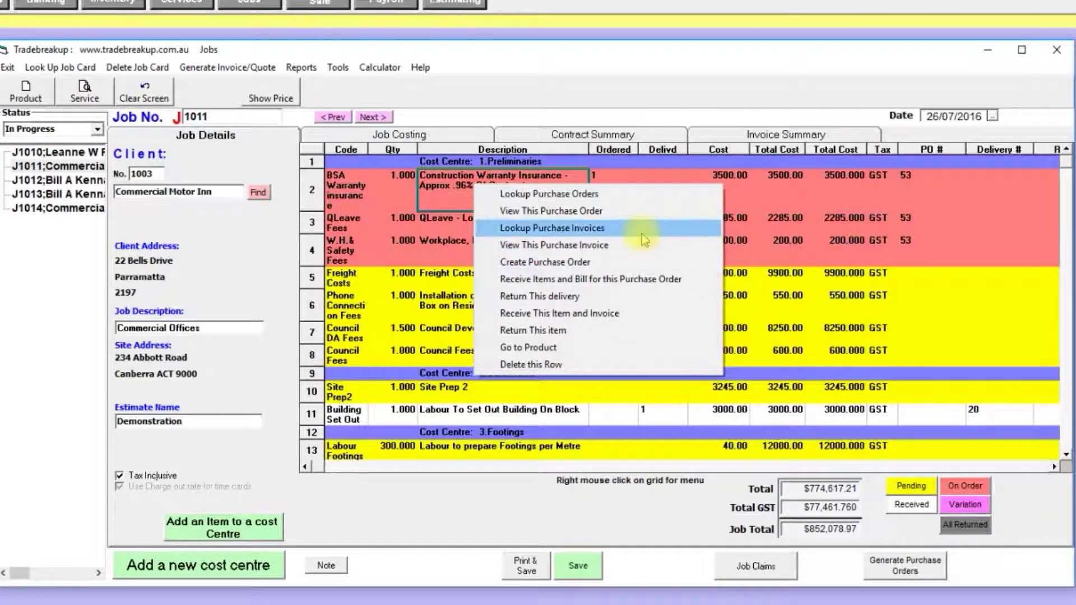
{"action": "left_click", "coordinate": [592, 280]}
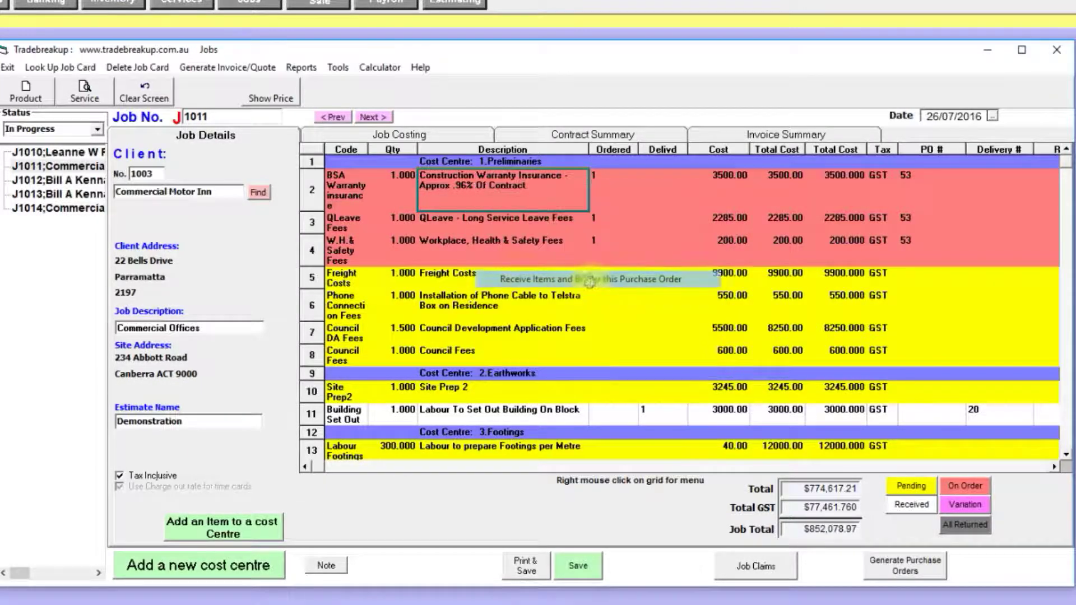
{"action": "left_click", "coordinate": [226, 243]}
{"action": "left_click", "coordinate": [226, 271]}
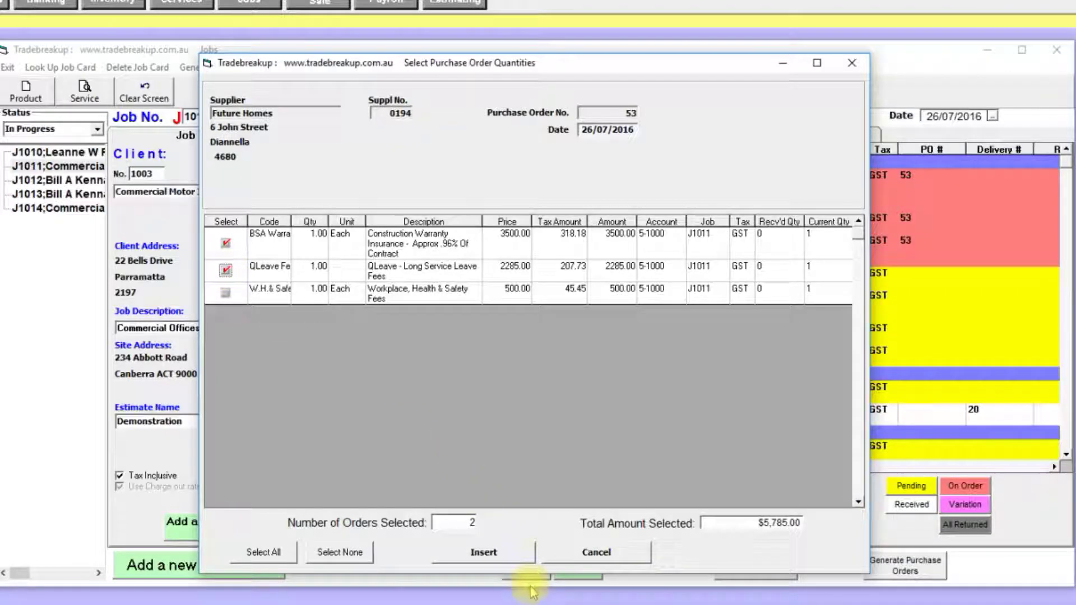
{"action": "left_click", "coordinate": [515, 556]}
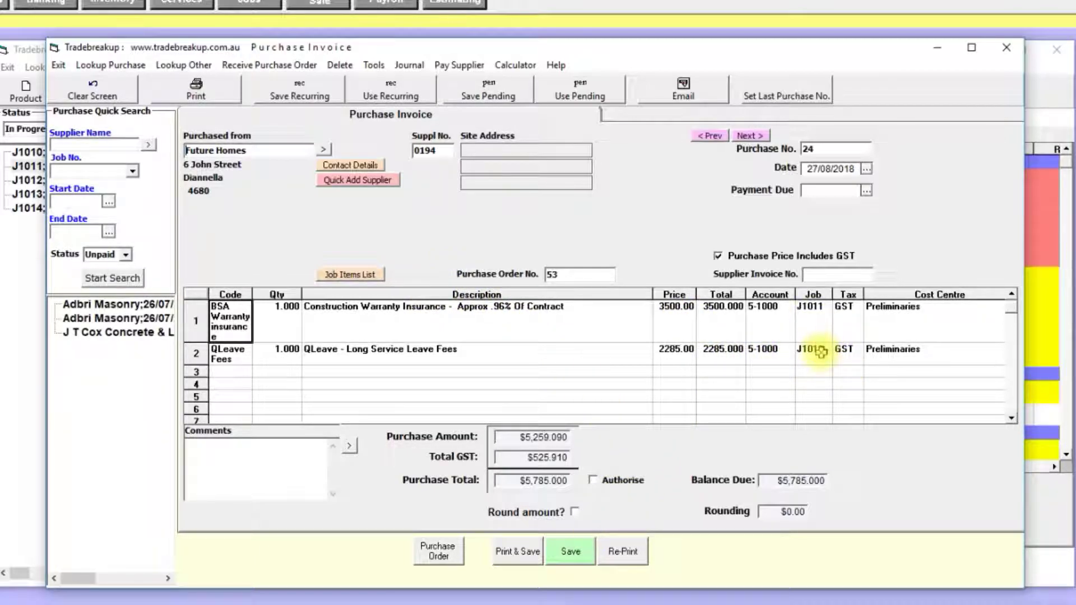
Step: Save the purchase invoice and check the order, delivery and PO entries of job J1011's BSA Warranty Insurance and QLeave Fees items
{"action": "left_click", "coordinate": [570, 554]}
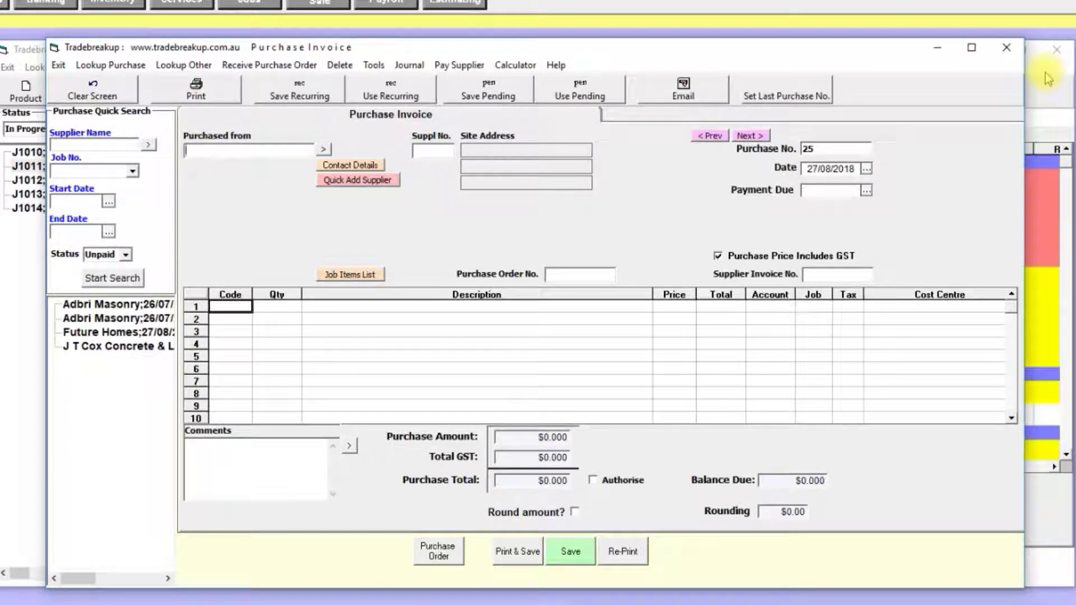
{"action": "left_click", "coordinate": [1007, 47]}
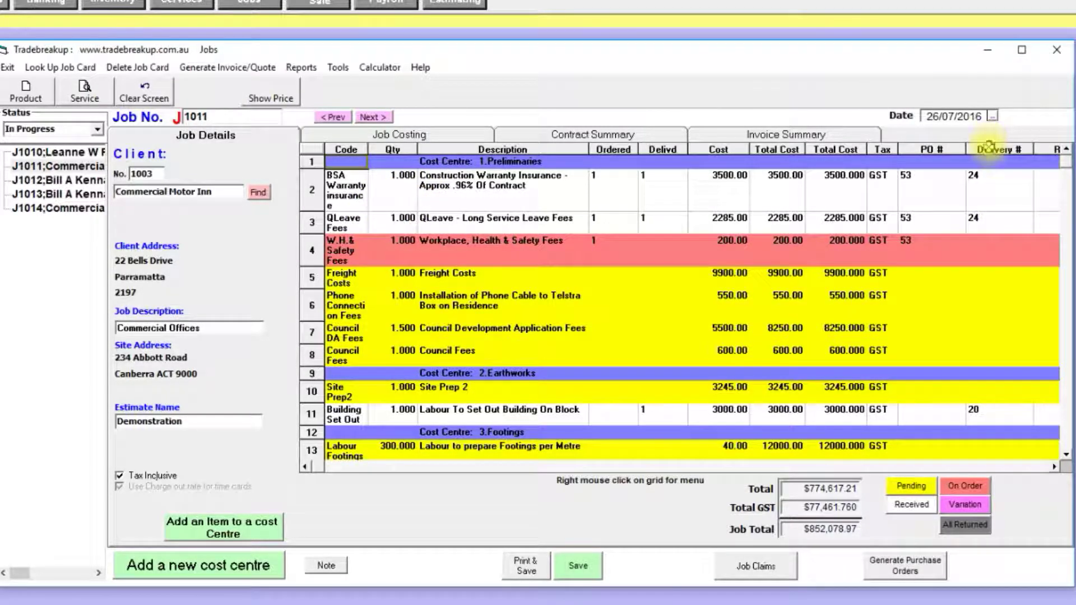
{"action": "left_click", "coordinate": [980, 224]}
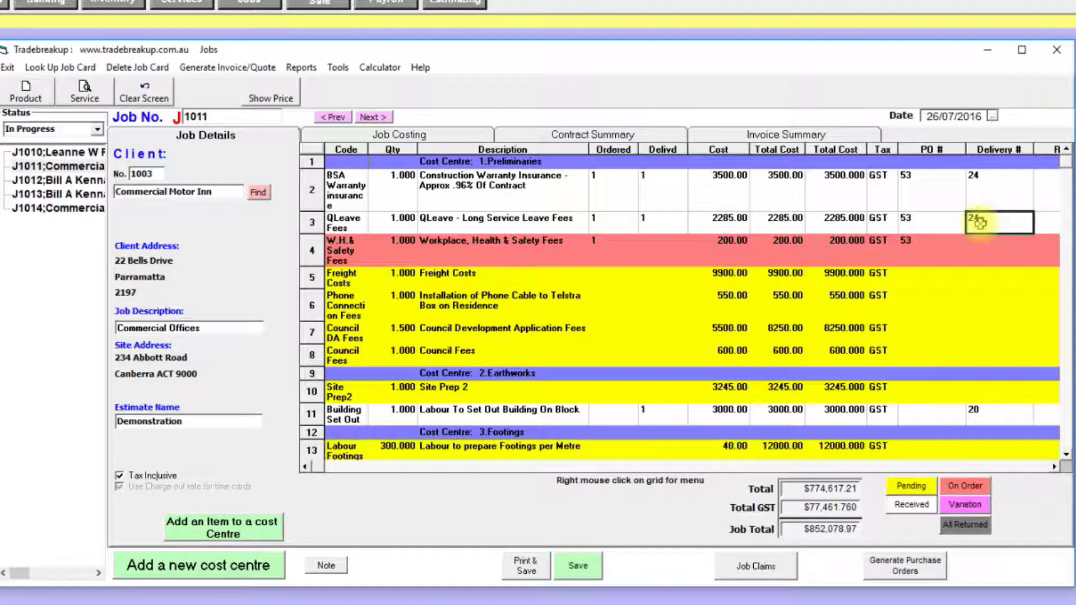
{"action": "left_click", "coordinate": [922, 219]}
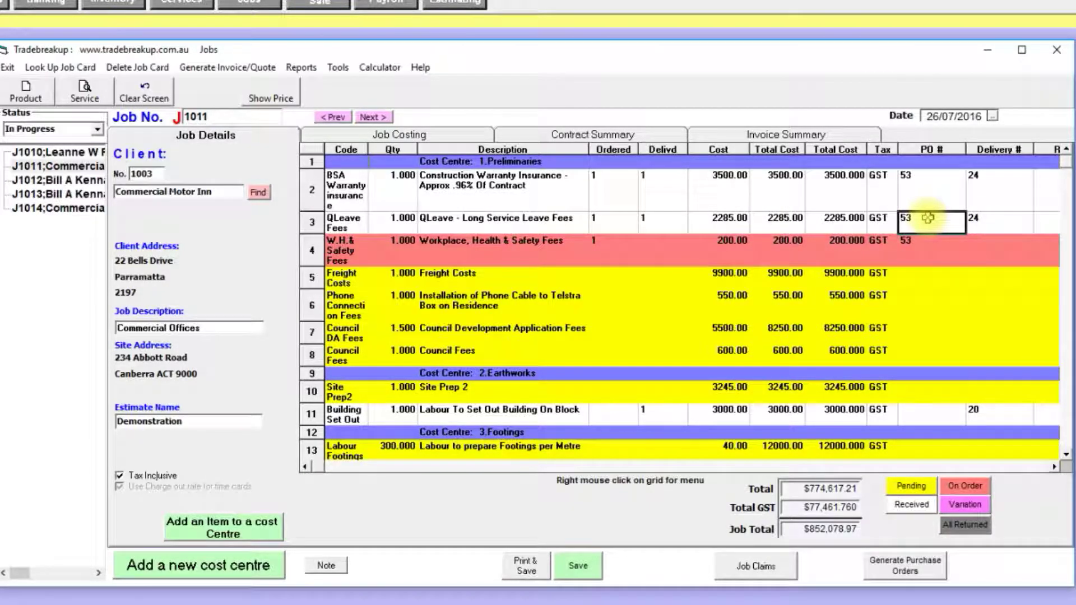
{"action": "left_click", "coordinate": [624, 177]}
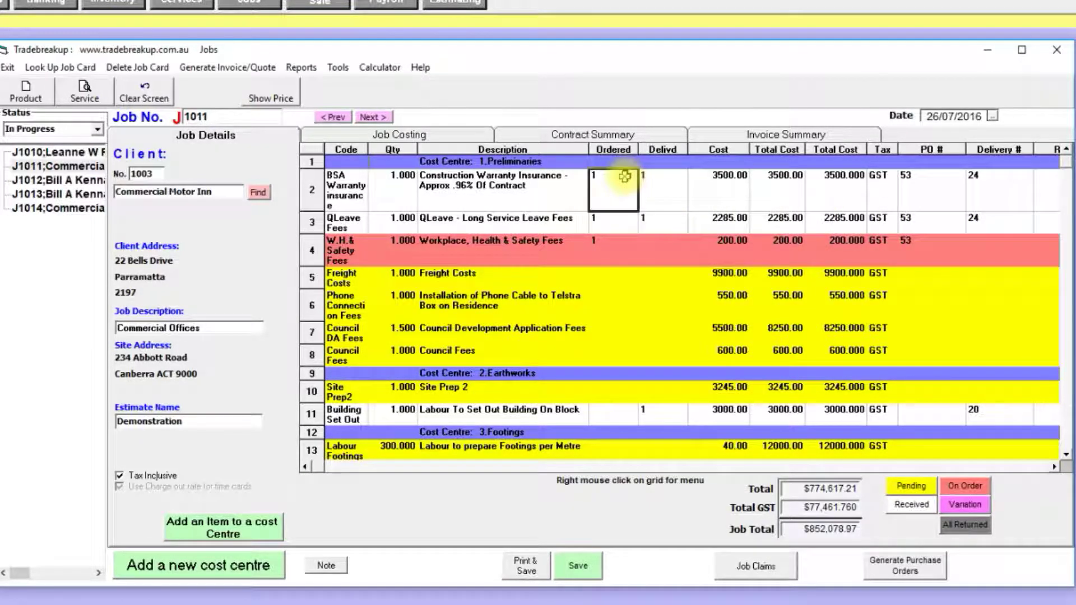
{"action": "left_click", "coordinate": [665, 188]}
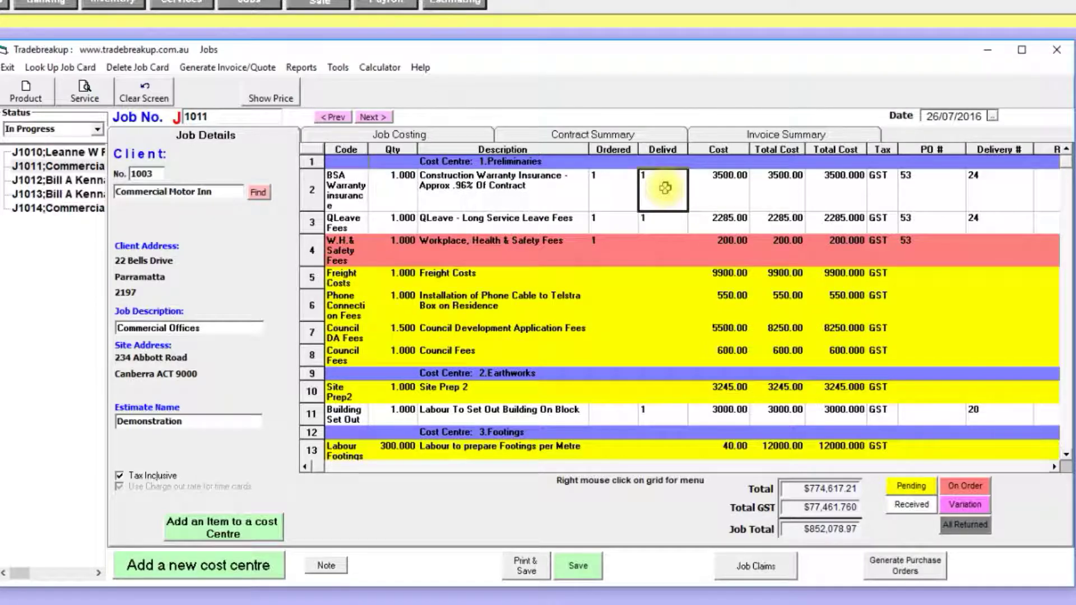
Step: Generate purchase orders for all items of job J1014, confirming that the delivery details are on the job card
{"action": "left_click", "coordinate": [90, 214]}
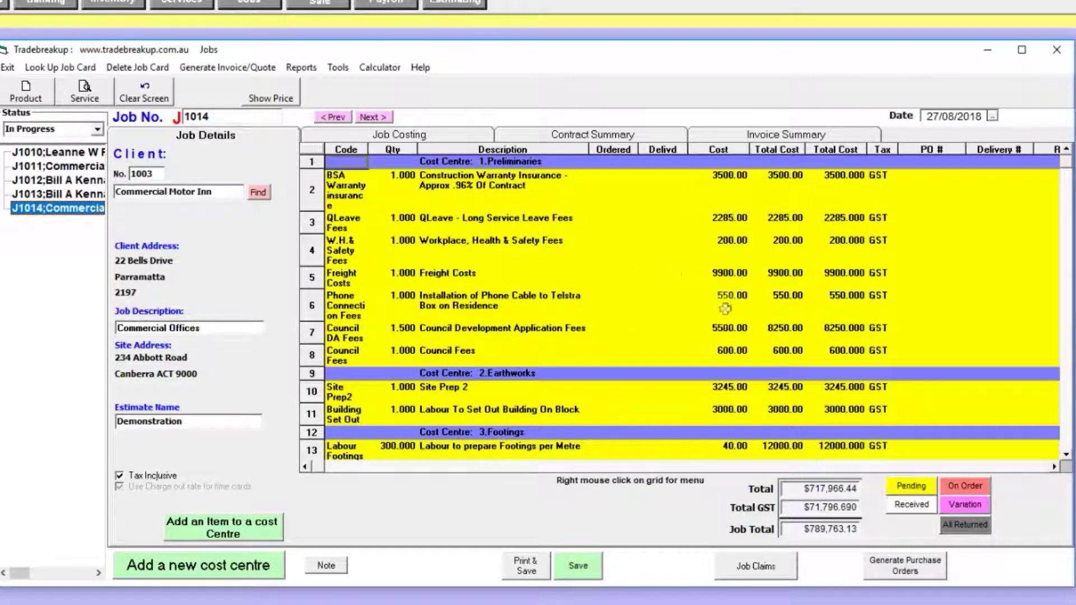
{"action": "left_click", "coordinate": [923, 572]}
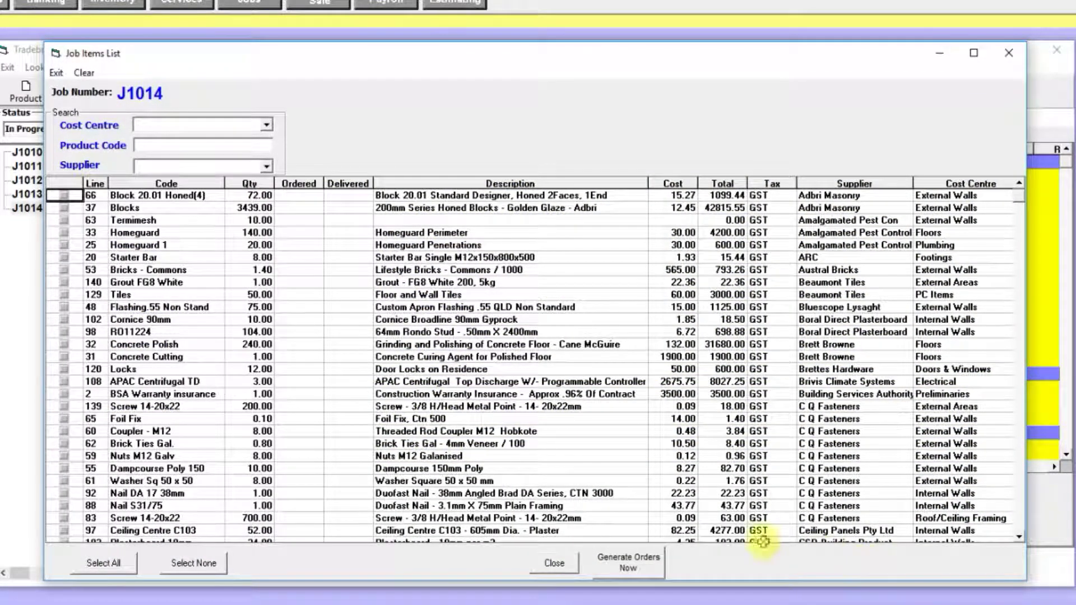
{"action": "left_click", "coordinate": [103, 563]}
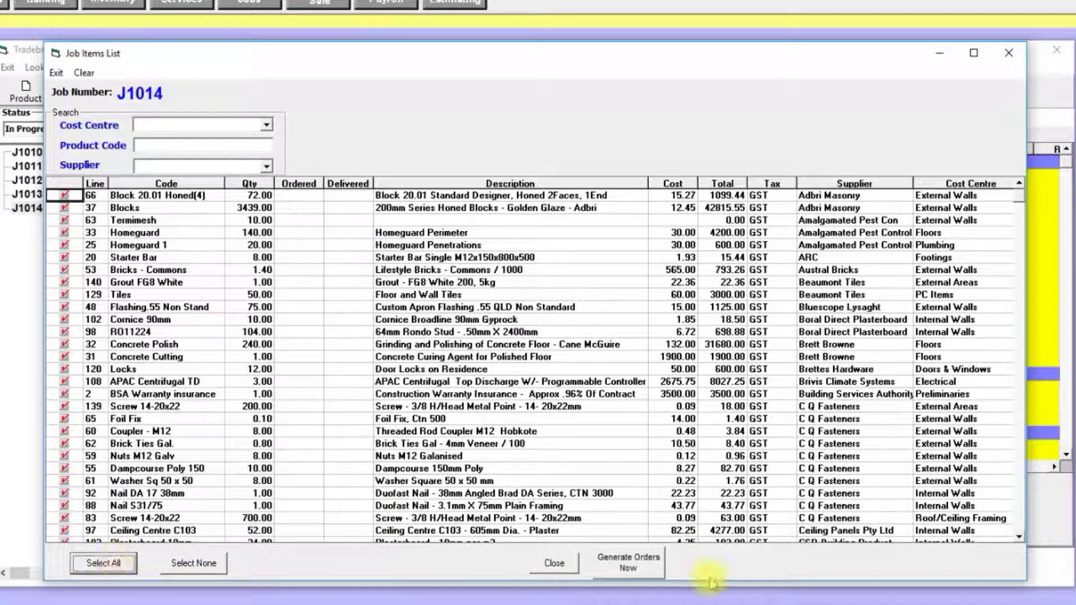
{"action": "left_click", "coordinate": [652, 570]}
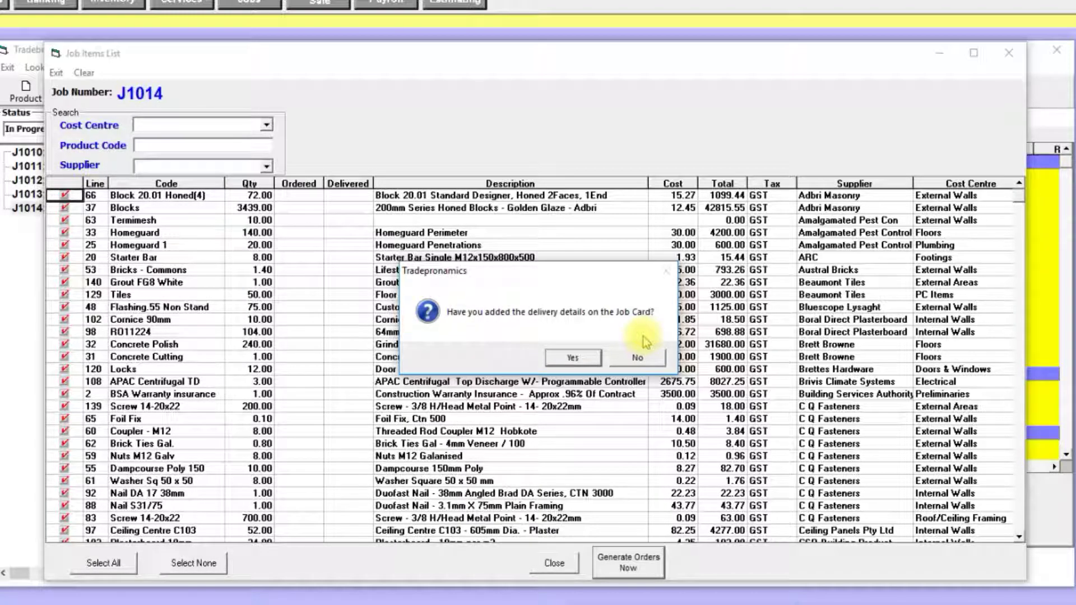
{"action": "left_click", "coordinate": [572, 359]}
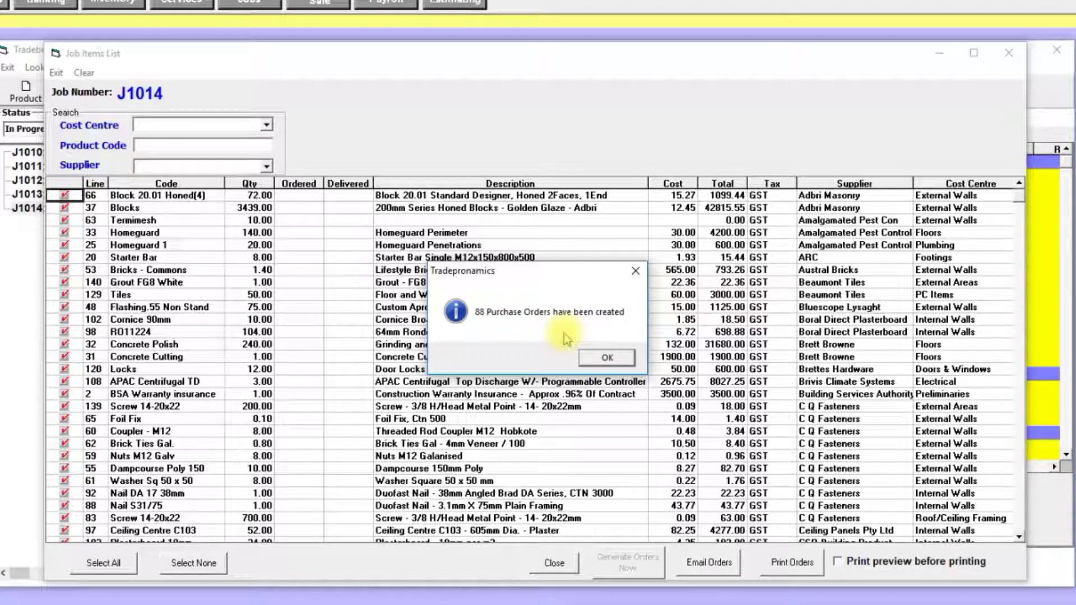
{"action": "left_click", "coordinate": [606, 358]}
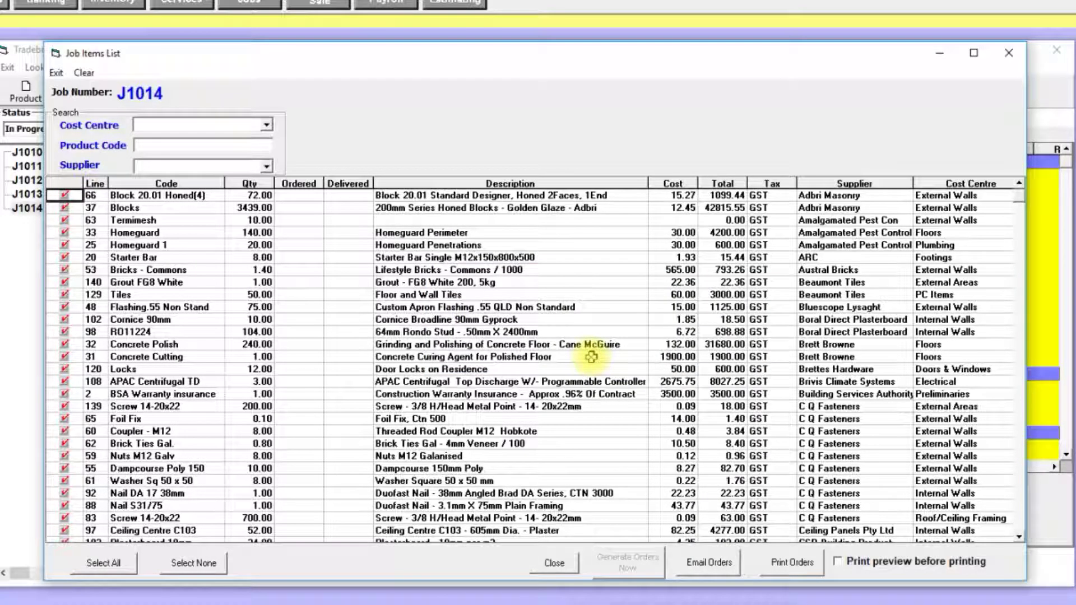
{"action": "left_click", "coordinate": [557, 561]}
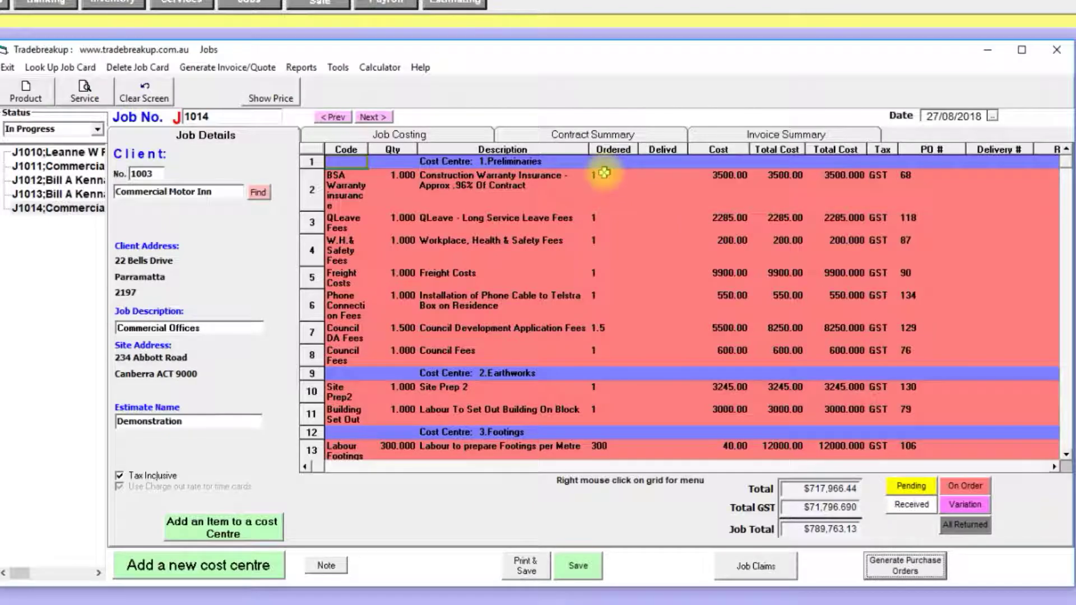
Step: Check the ordered quantities of job J1014's Council DA Fees and Phone Connection Fees, and close the Jobs window
{"action": "left_click", "coordinate": [599, 332]}
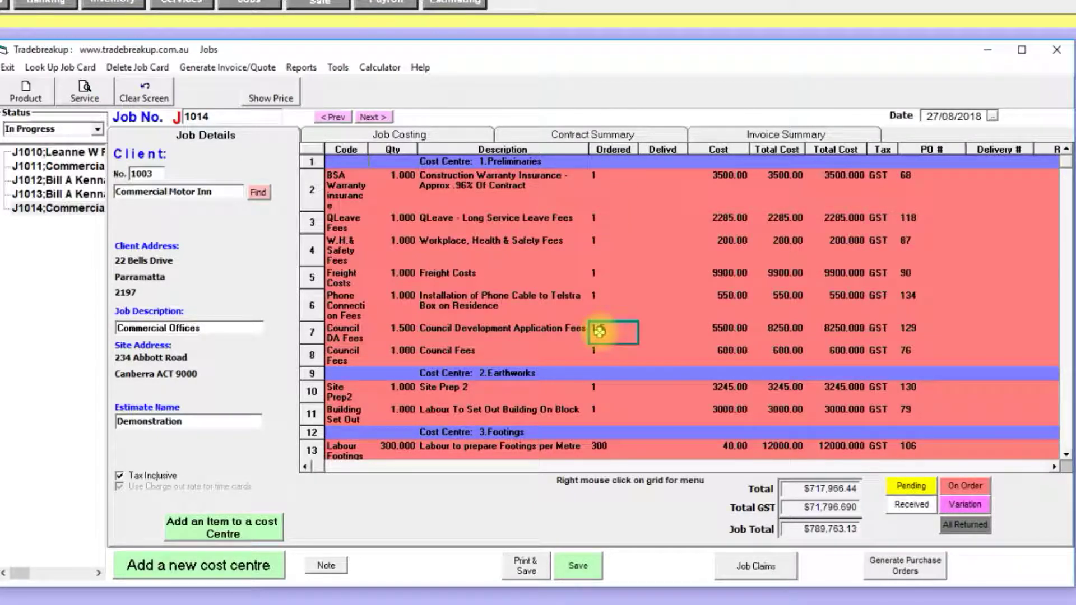
{"action": "left_click", "coordinate": [598, 296]}
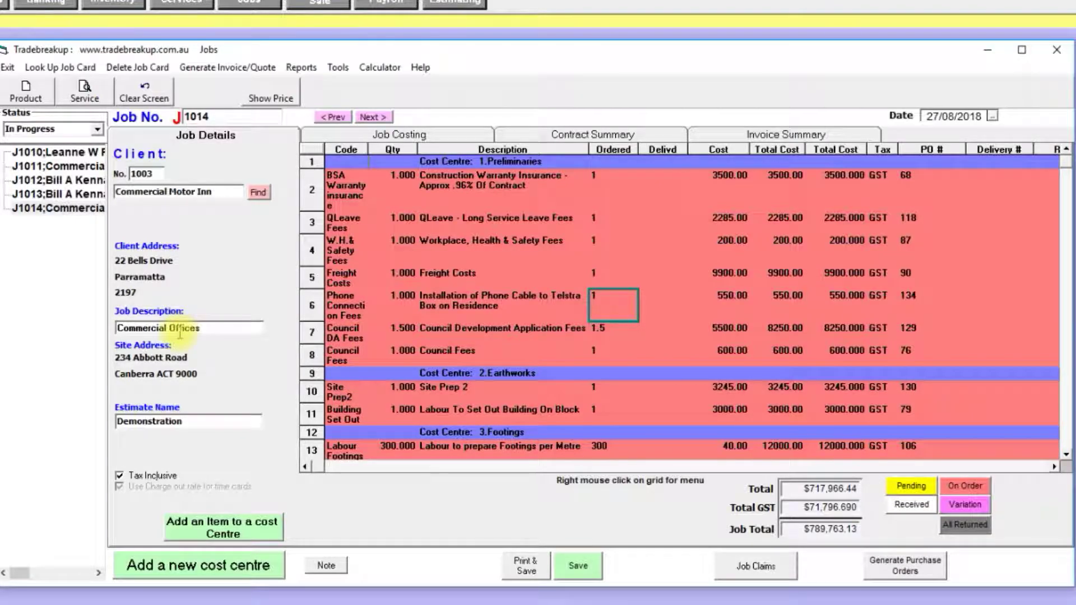
{"action": "left_click", "coordinate": [59, 212]}
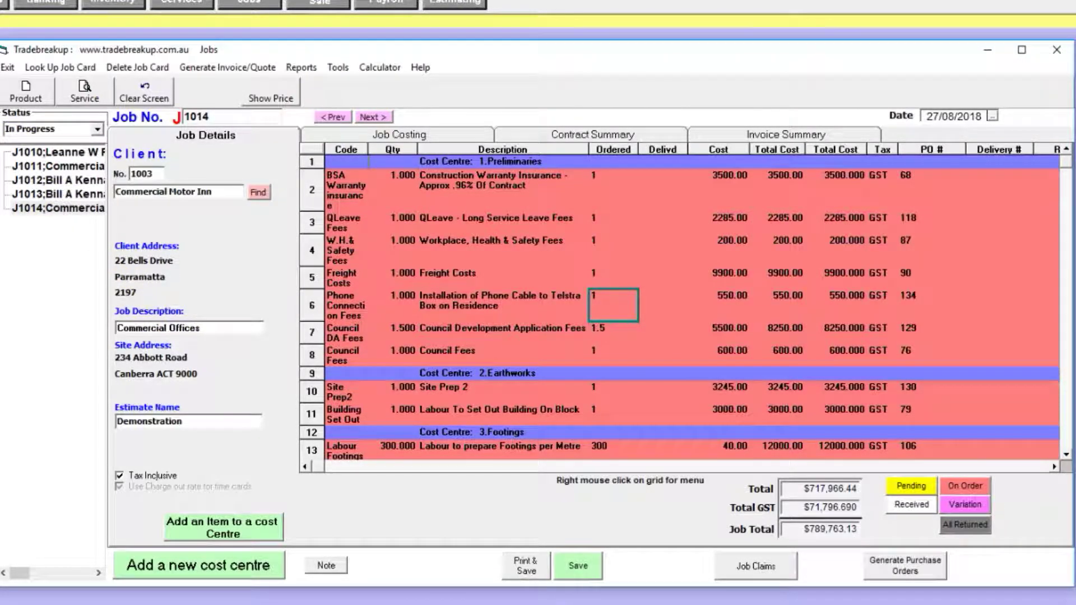
{"action": "left_click", "coordinate": [7, 67]}
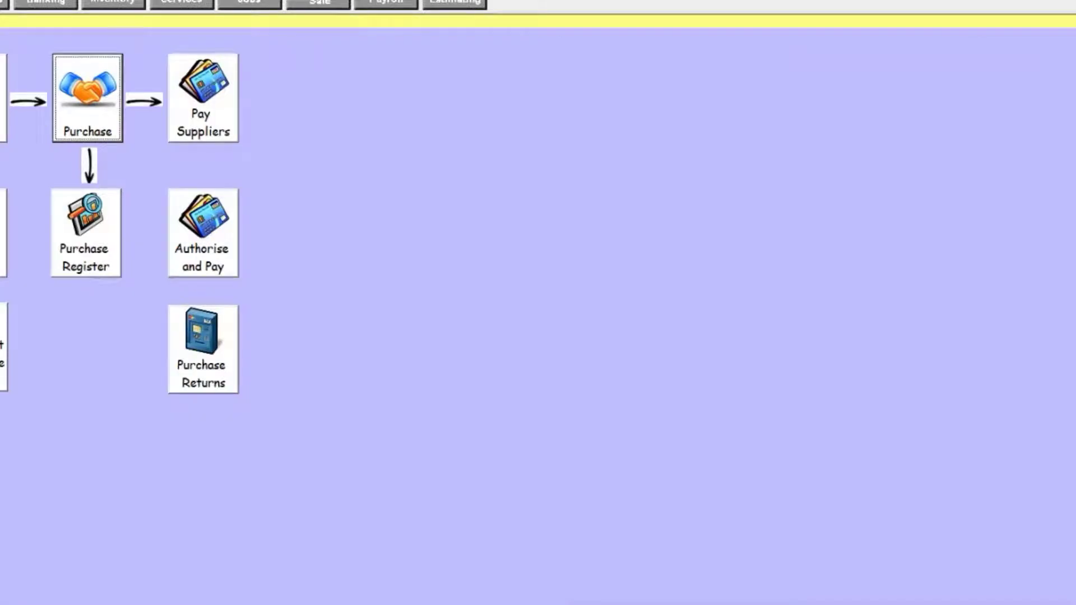
Step: Fill a new purchase order with job J1014's QLeave Fees, W.H.& Safety Fees and Building Set Out items, and close it without saving
{"action": "left_click", "coordinate": [87, 98]}
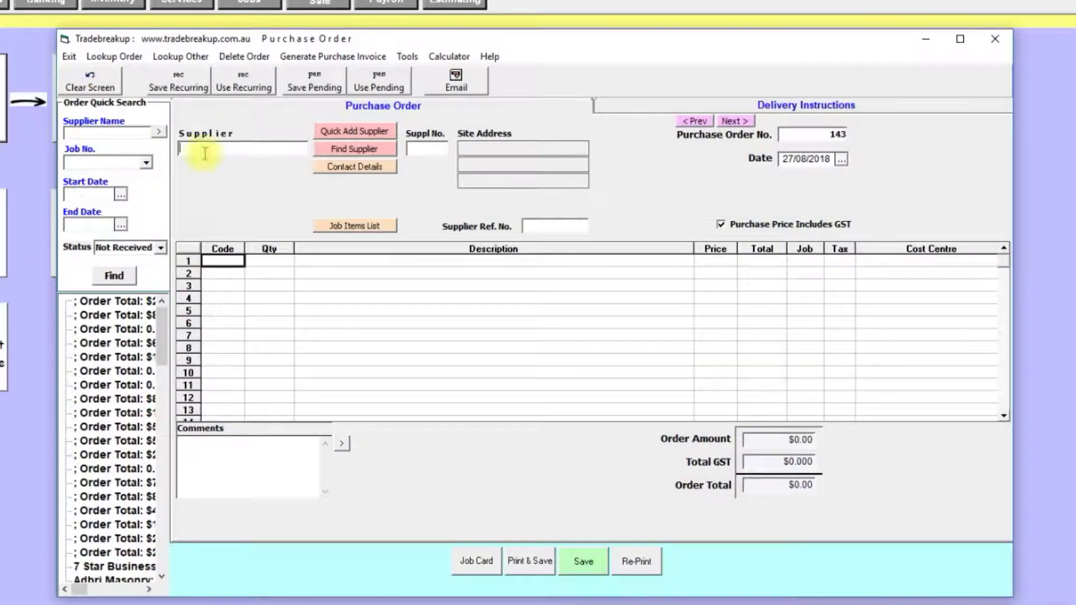
{"action": "left_click", "coordinate": [355, 226]}
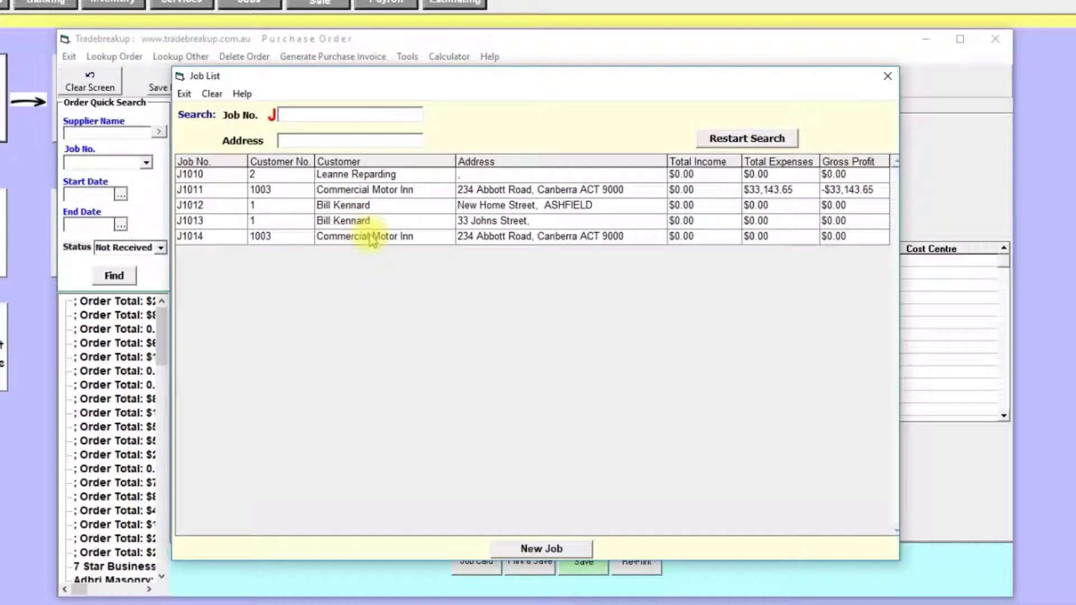
{"action": "double_click", "coordinate": [372, 238]}
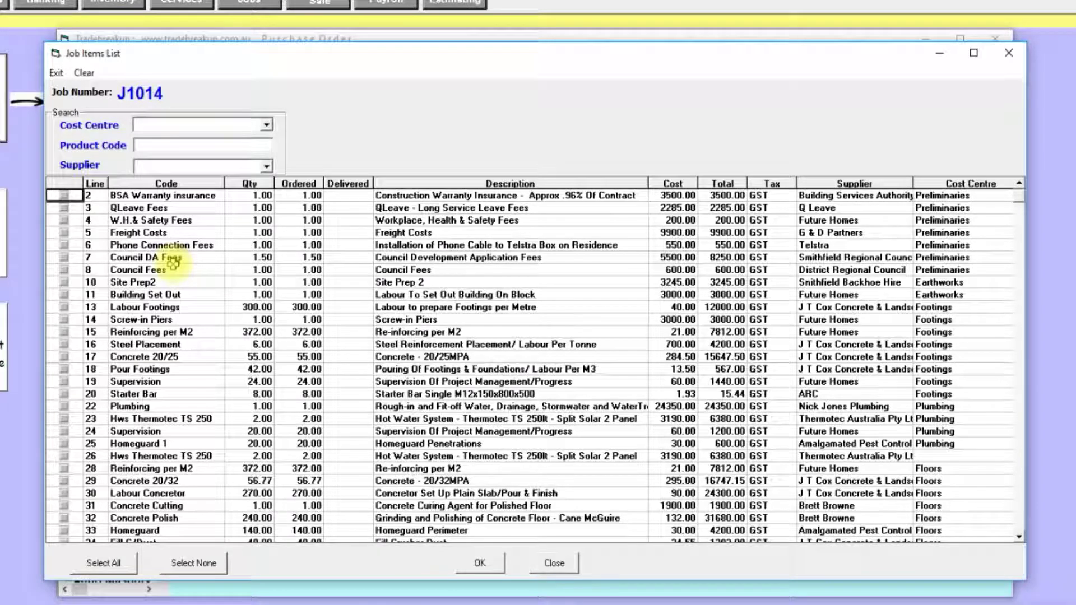
{"action": "left_click", "coordinate": [64, 208]}
{"action": "left_click", "coordinate": [64, 220]}
{"action": "left_click", "coordinate": [65, 295]}
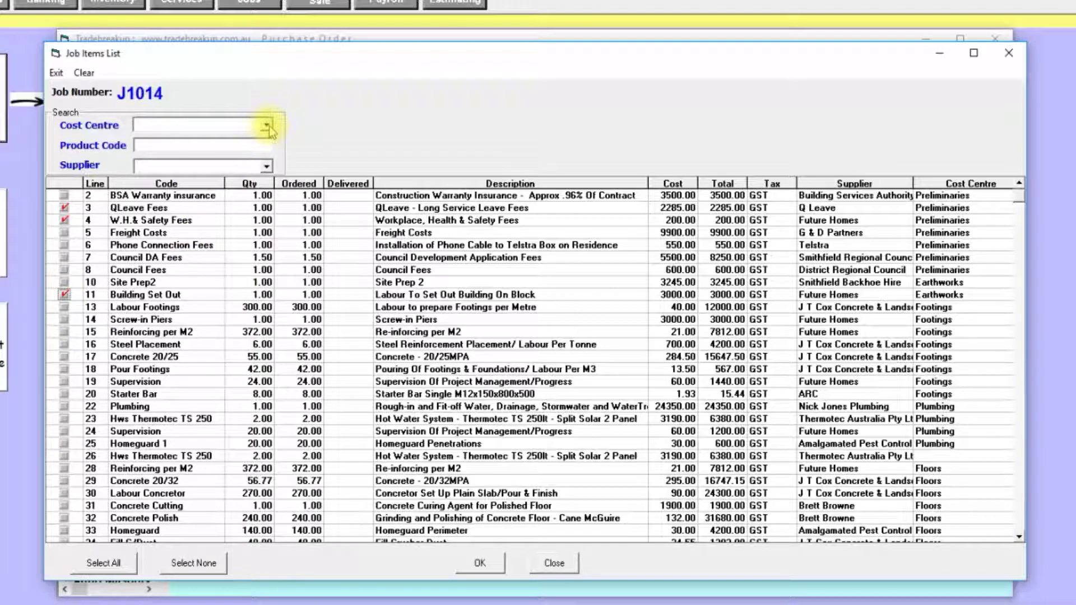
{"action": "left_click", "coordinate": [481, 564]}
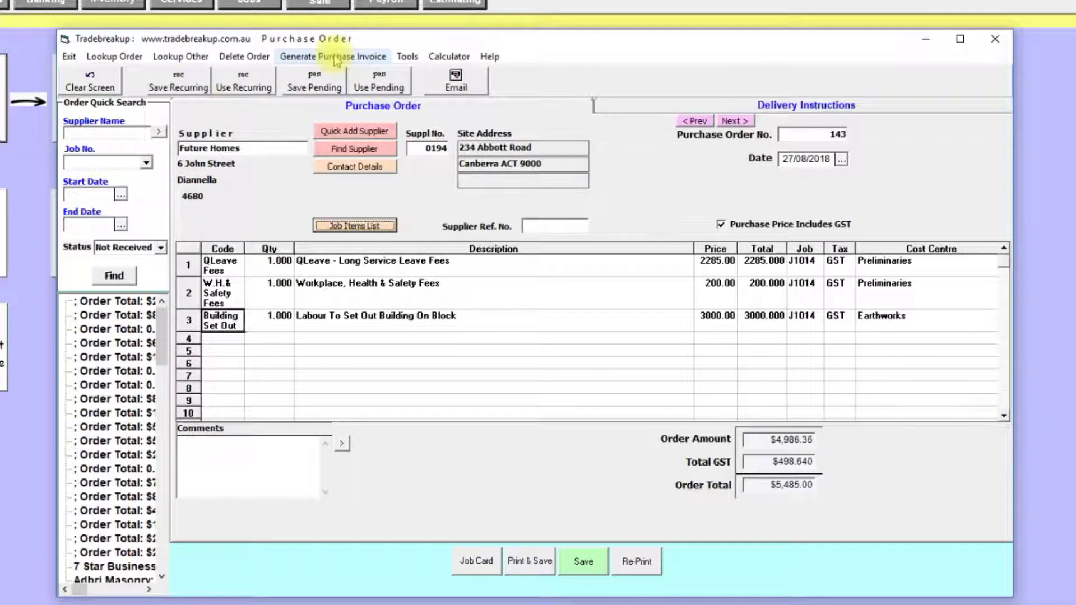
{"action": "left_click", "coordinate": [68, 59]}
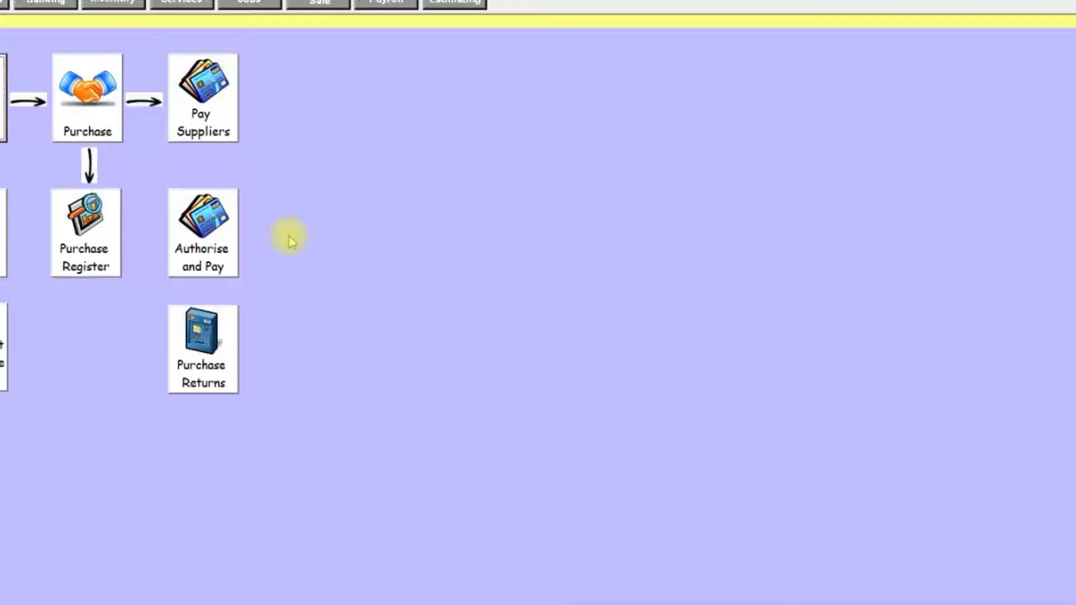
Step: Open Authorise and Pay Creditors, select all unpaid purchases and authorise them in full
{"action": "left_click", "coordinate": [218, 238]}
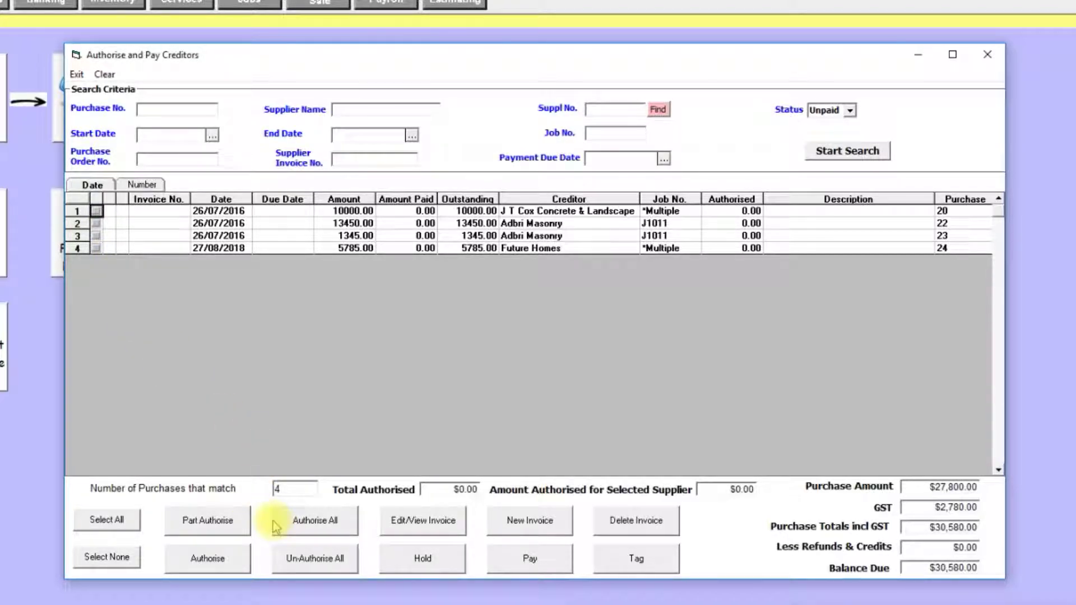
{"action": "left_click", "coordinate": [116, 524]}
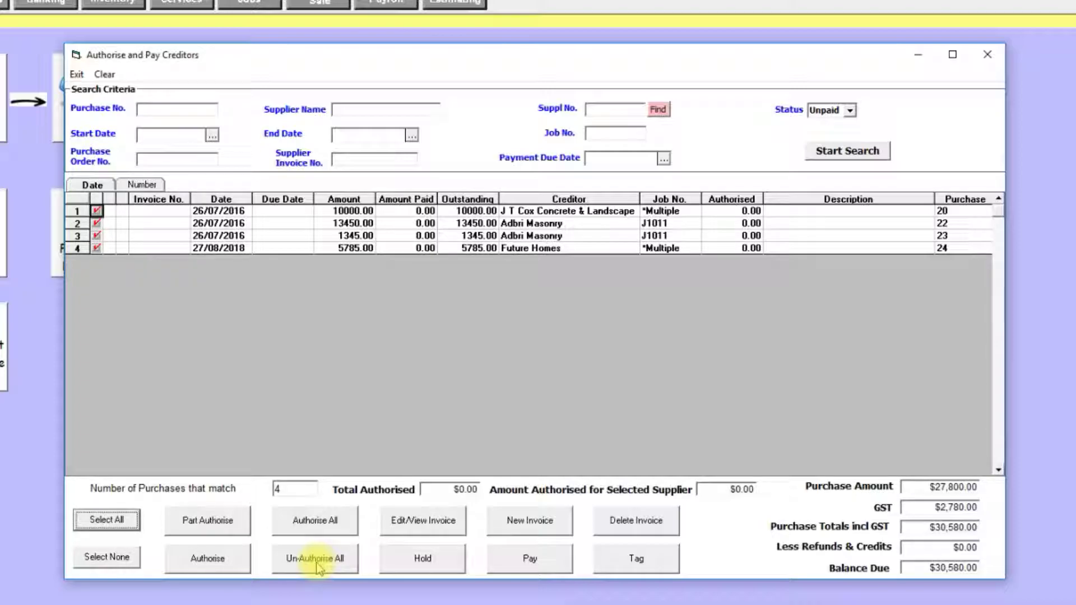
{"action": "left_click", "coordinate": [530, 558]}
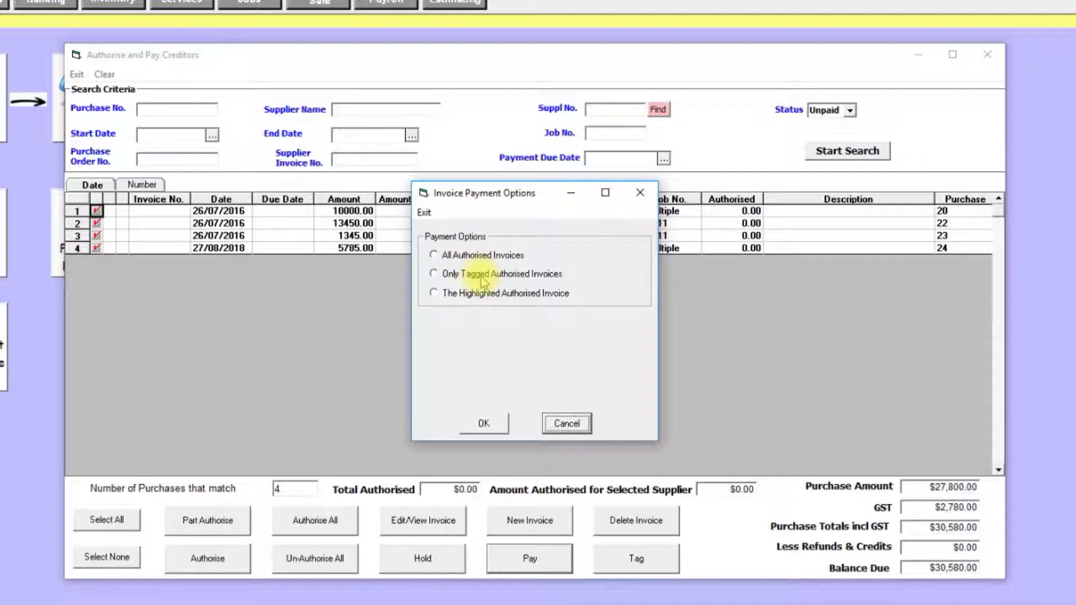
{"action": "left_click", "coordinate": [569, 426]}
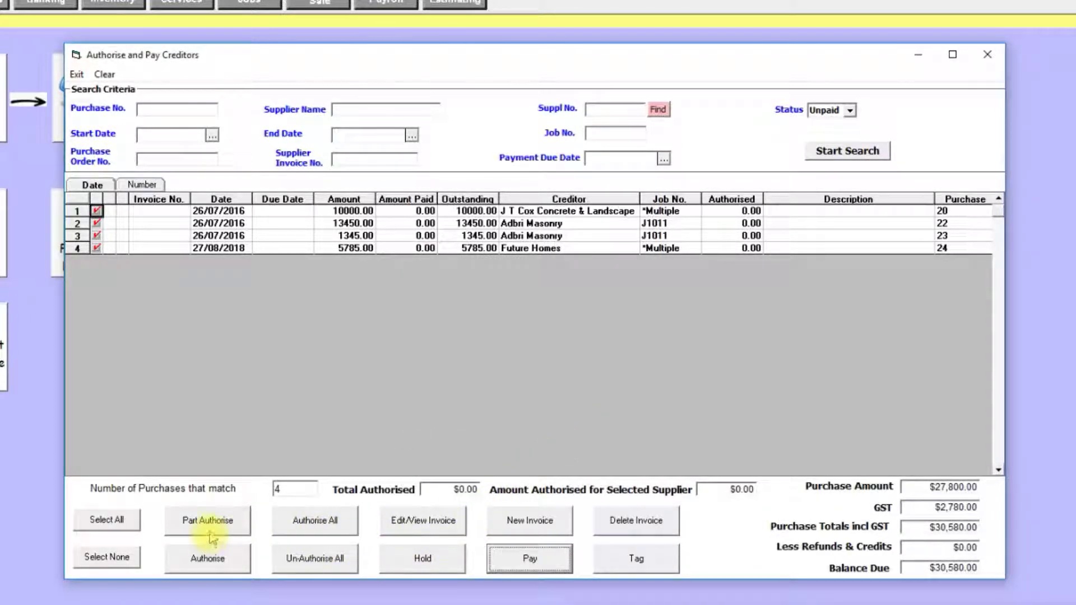
{"action": "left_click", "coordinate": [320, 524]}
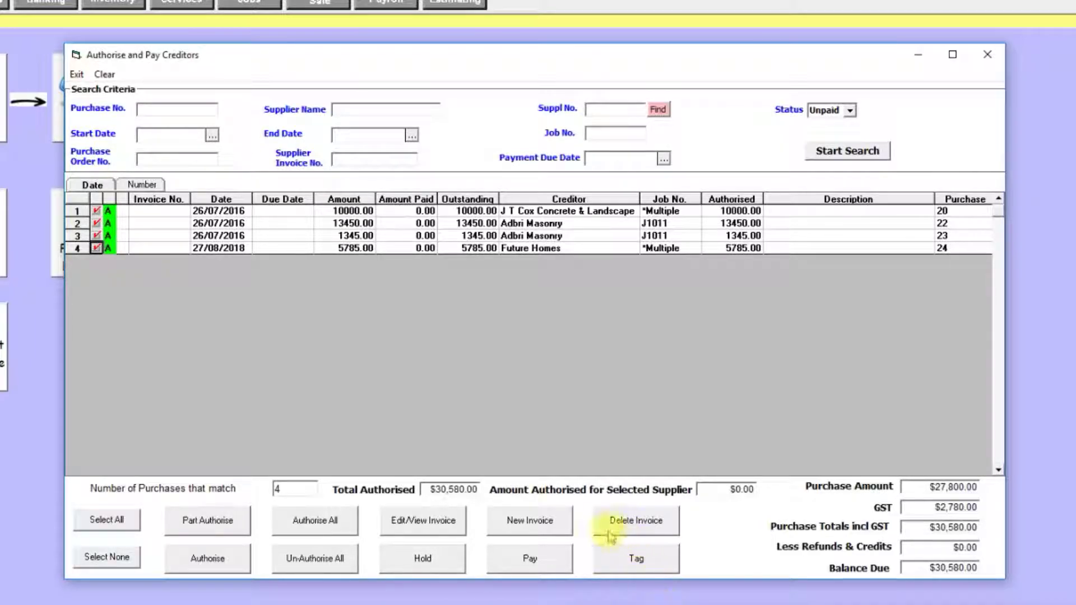
Step: Preview the printed list of all authorised invoices and open them for payment in Pay Authorised Invoices
{"action": "left_click", "coordinate": [530, 558]}
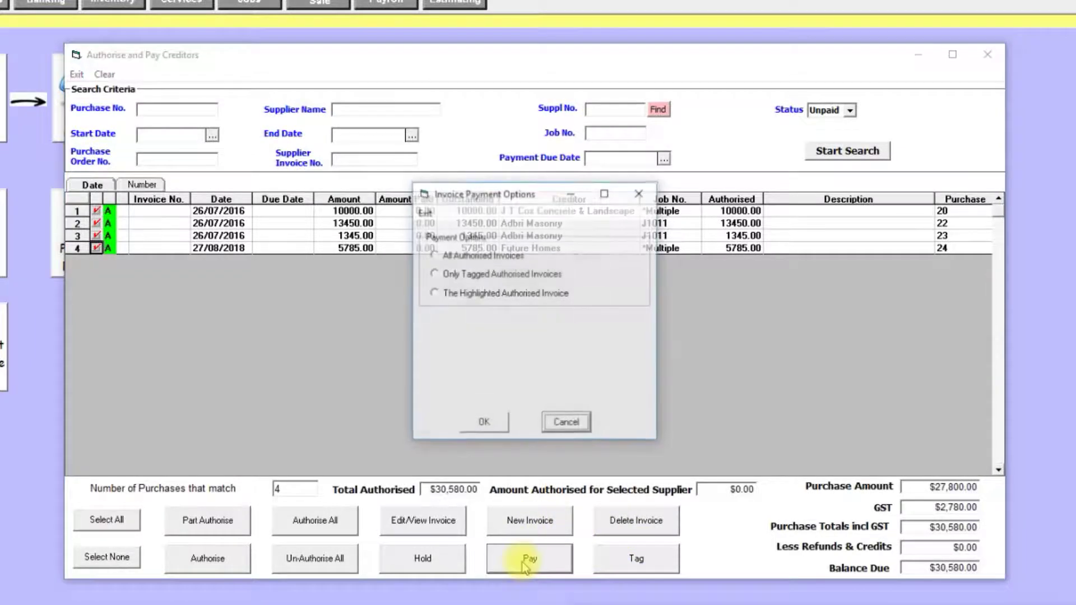
{"action": "left_click", "coordinate": [479, 255]}
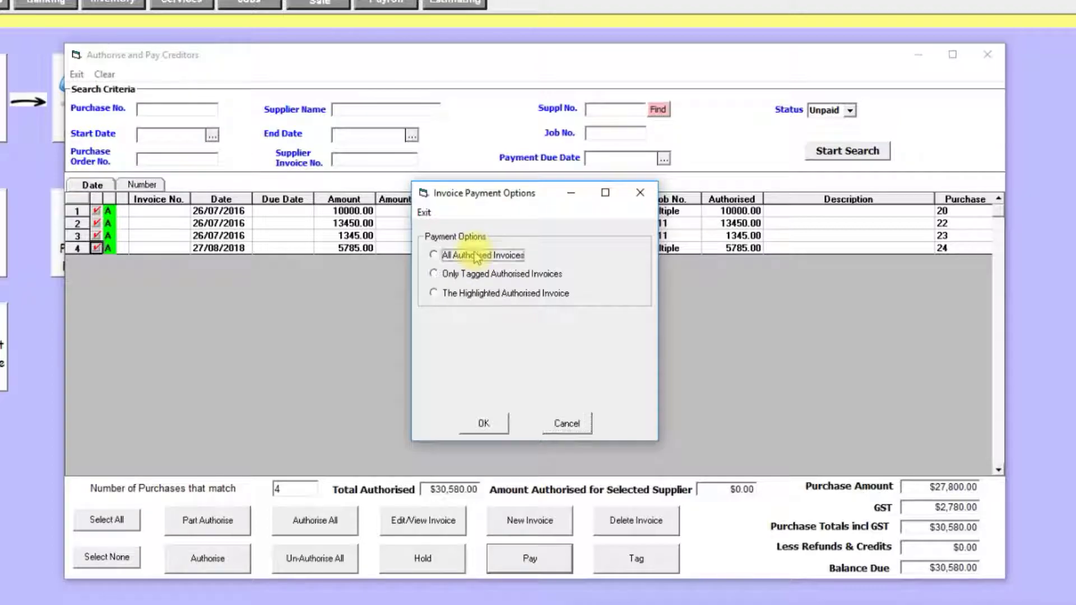
{"action": "left_click", "coordinate": [482, 423]}
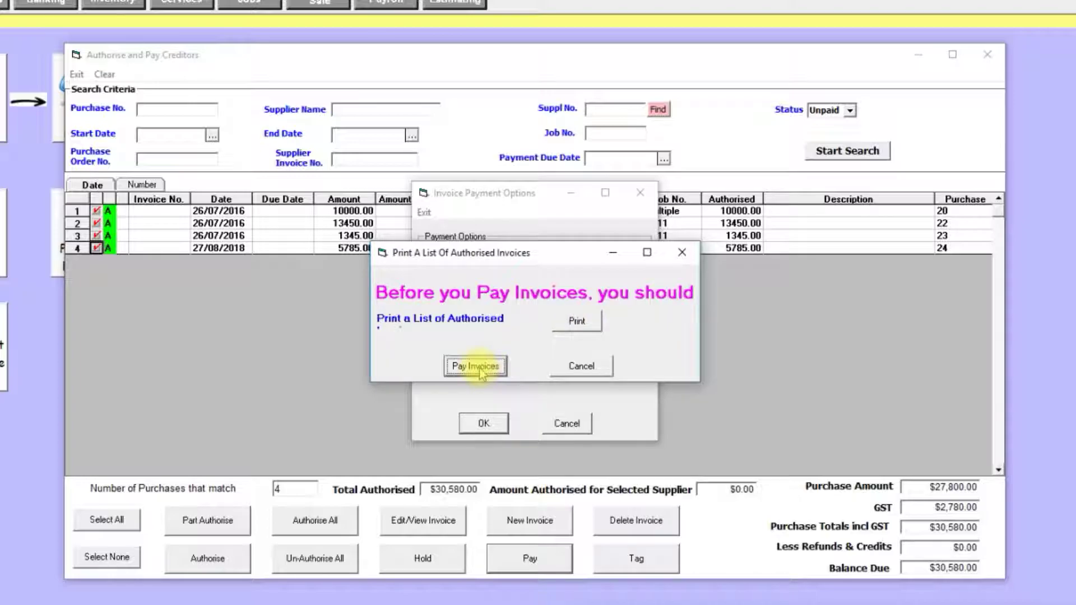
{"action": "left_click", "coordinate": [578, 322]}
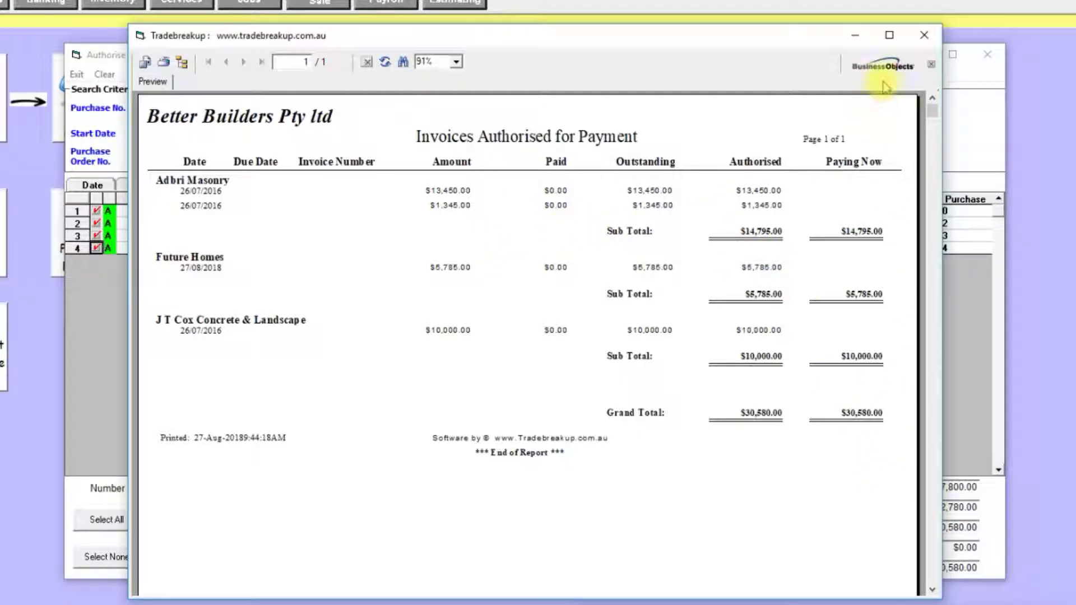
{"action": "left_click", "coordinate": [924, 34]}
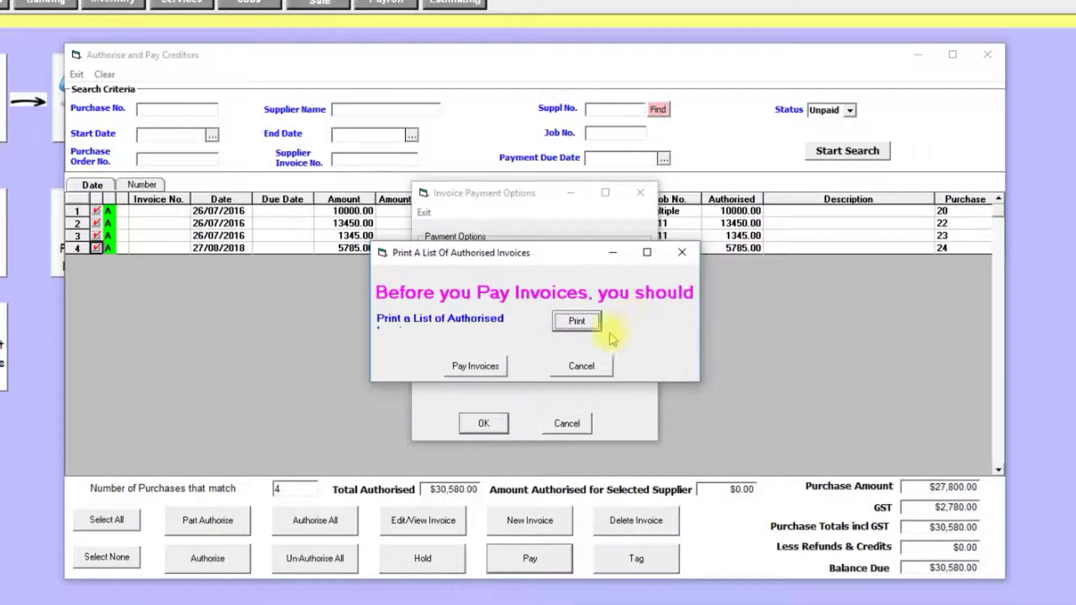
{"action": "left_click", "coordinate": [480, 366]}
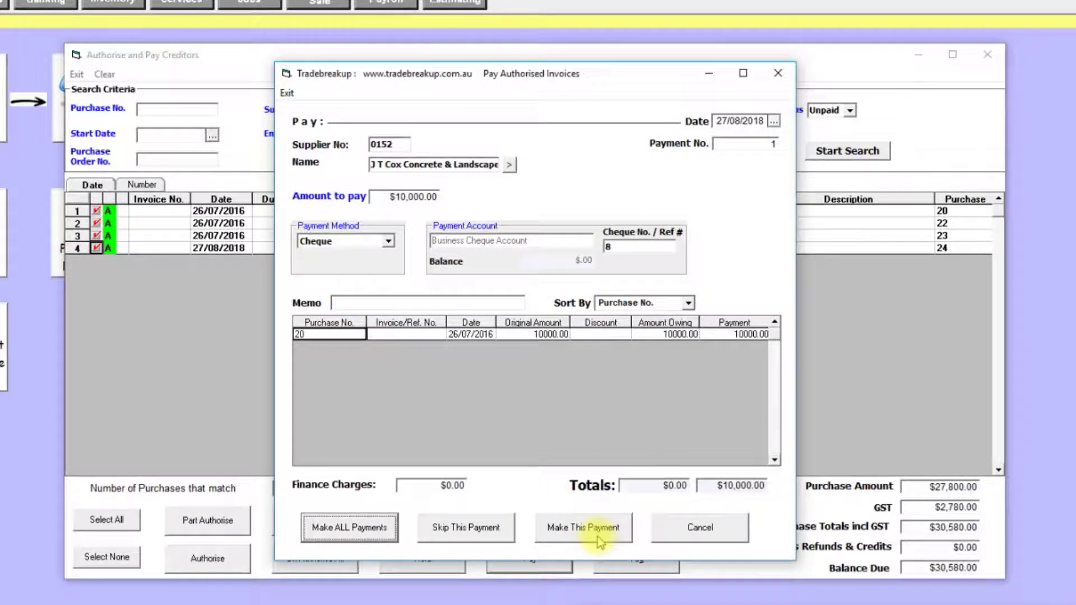
{"action": "left_click", "coordinate": [359, 537]}
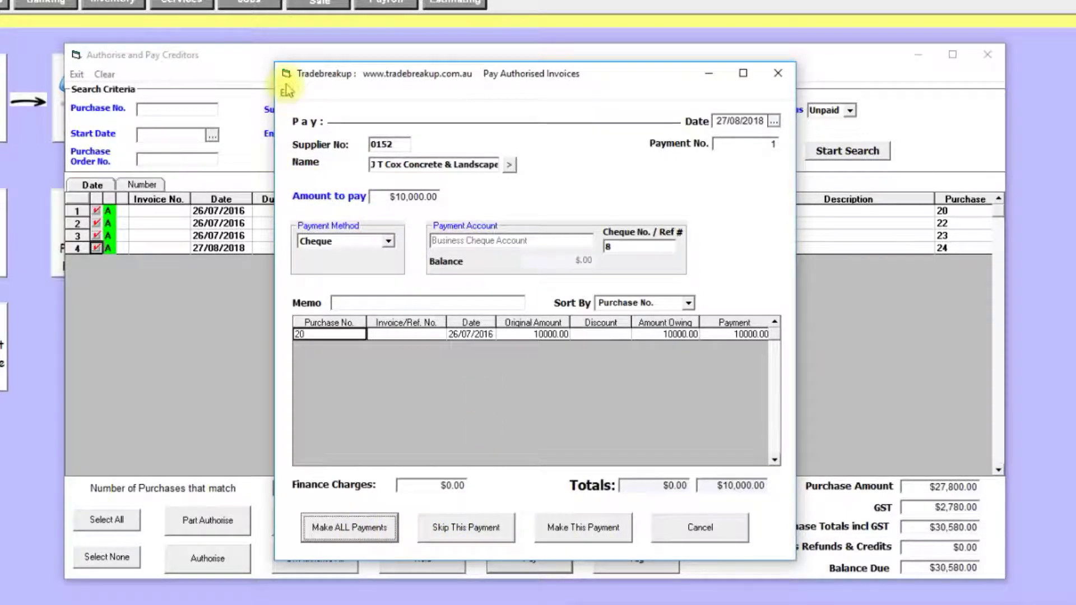
Step: Close Authorise and Pay Creditors, then look through the Chart of Accounts and the sales invoicing area
{"action": "left_click", "coordinate": [77, 74]}
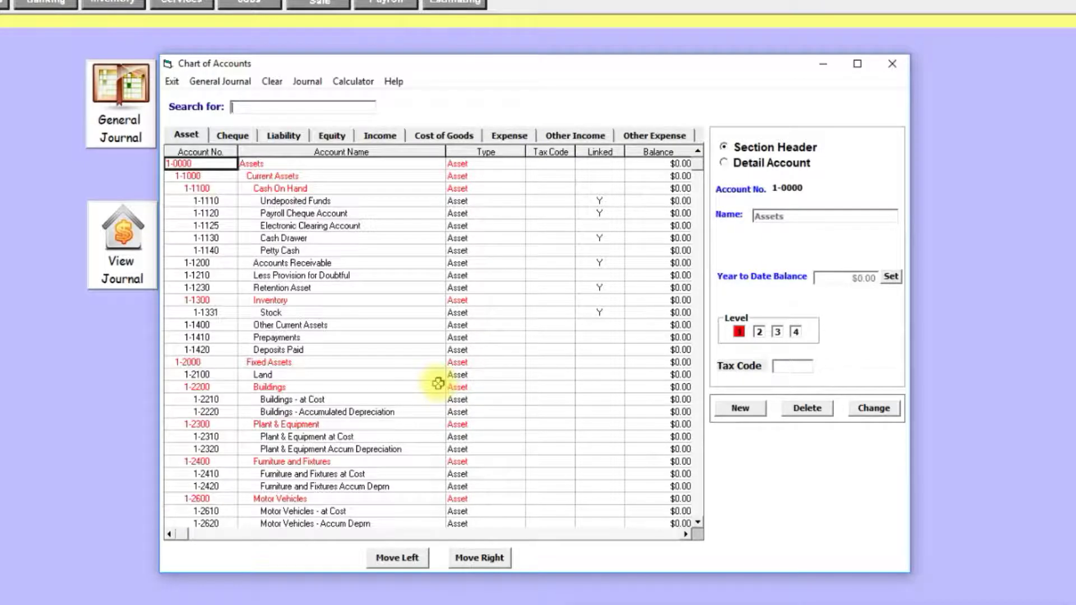
{"action": "left_click", "coordinate": [127, 118]}
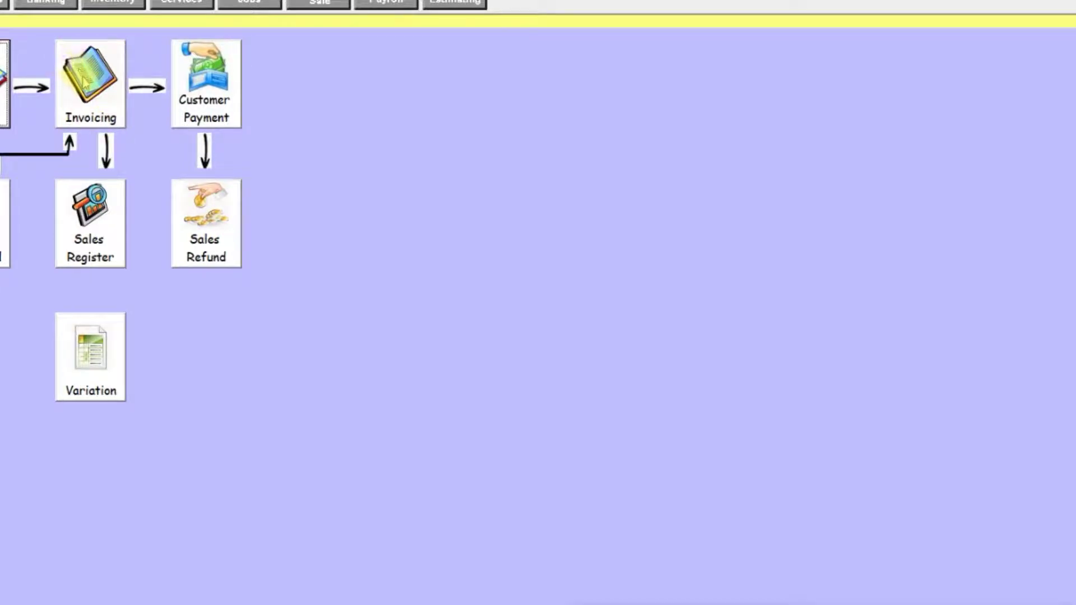
{"action": "left_click", "coordinate": [83, 81]}
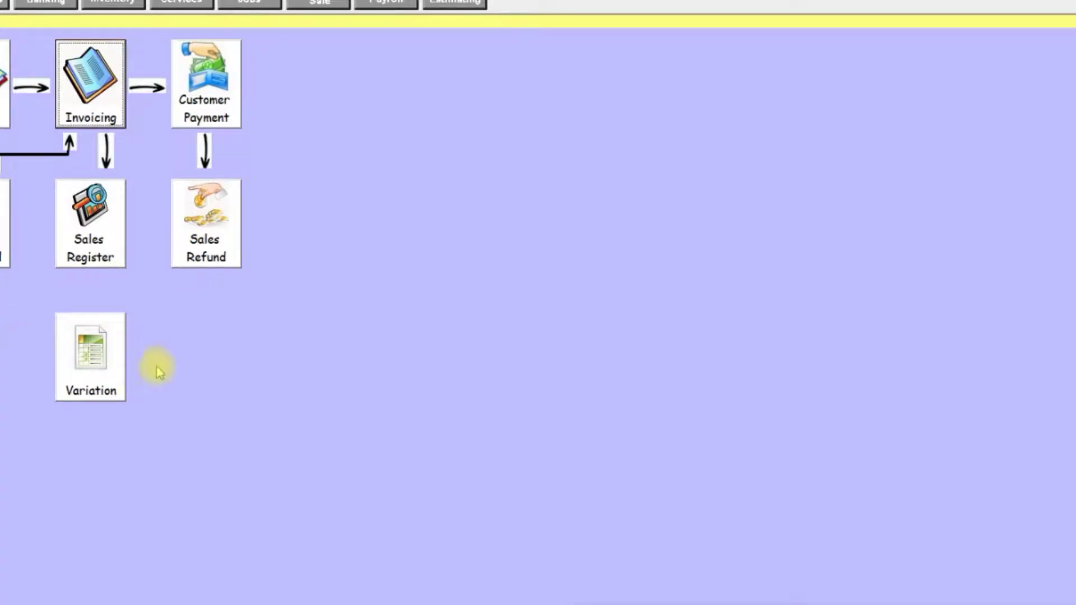
Step: Open a blank Variation form, view its Variation Status options and Cost Centre column, and close the form
{"action": "left_click", "coordinate": [90, 351]}
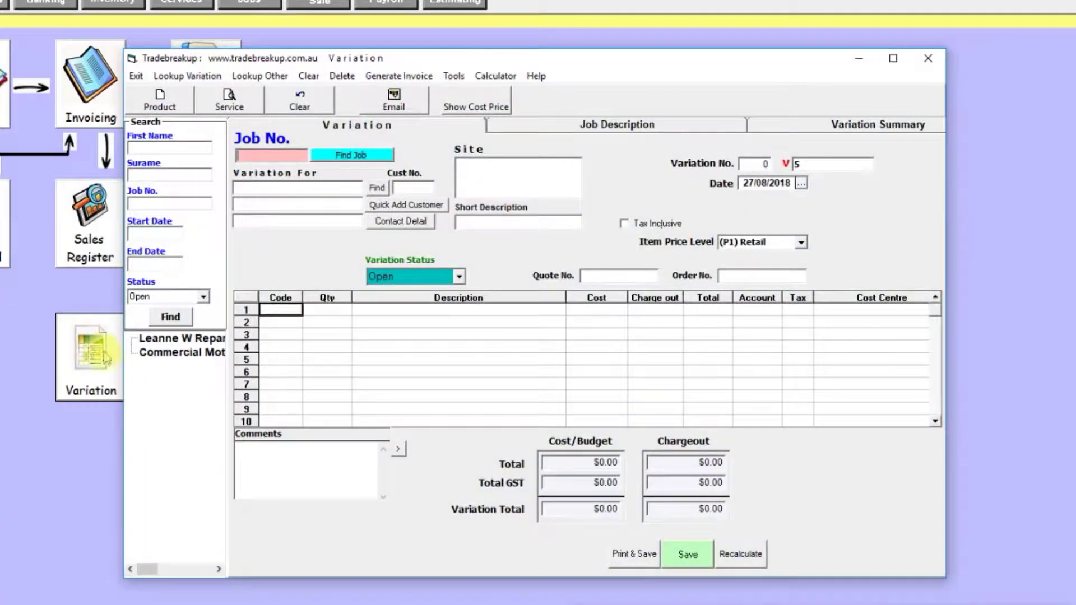
{"action": "left_click", "coordinate": [460, 277]}
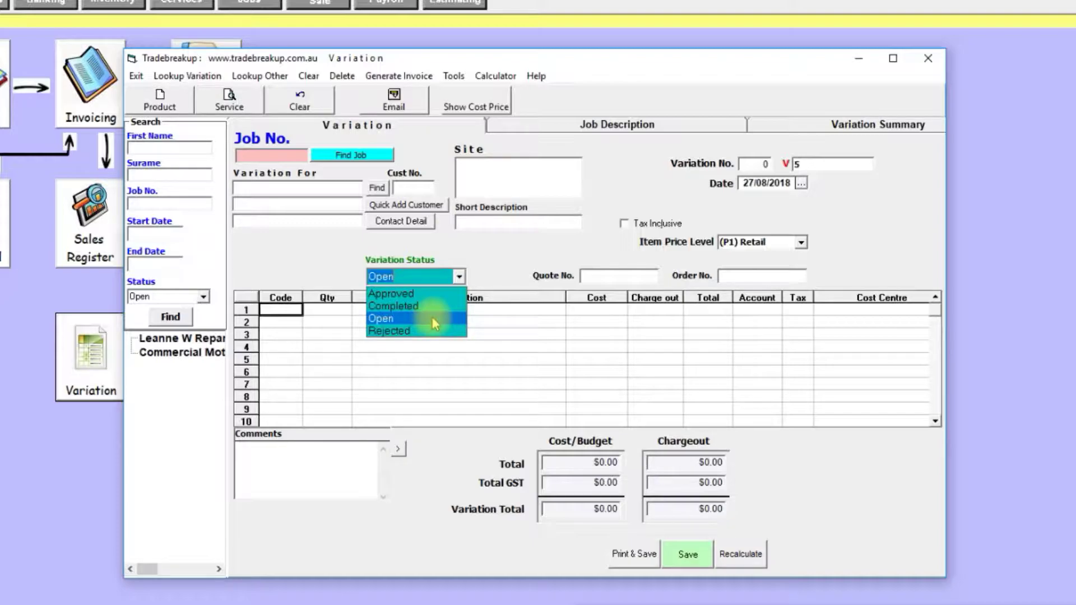
{"action": "left_click", "coordinate": [614, 315]}
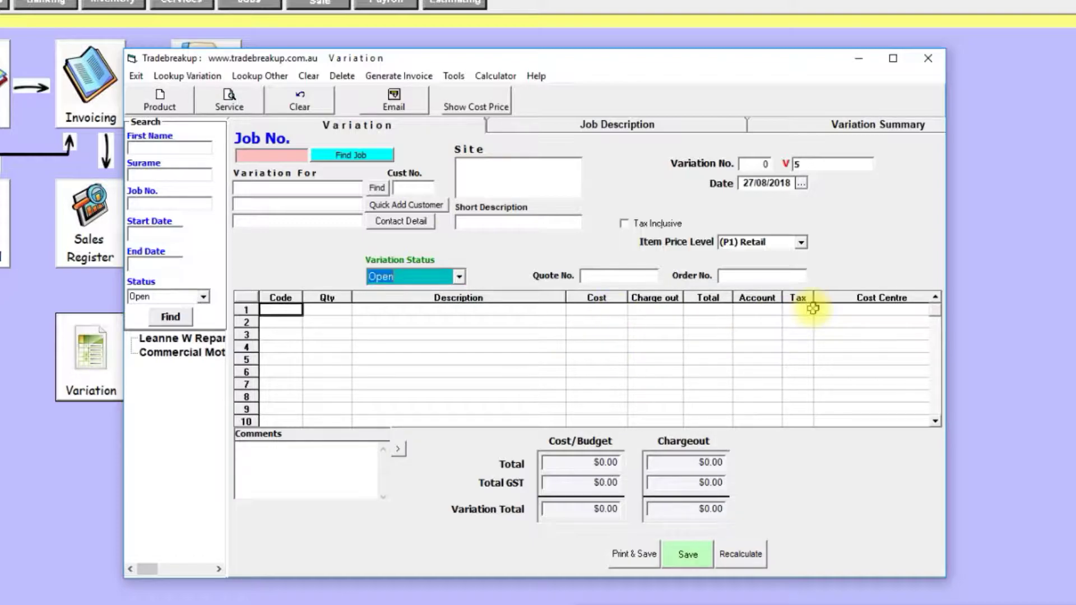
{"action": "left_click", "coordinate": [832, 309]}
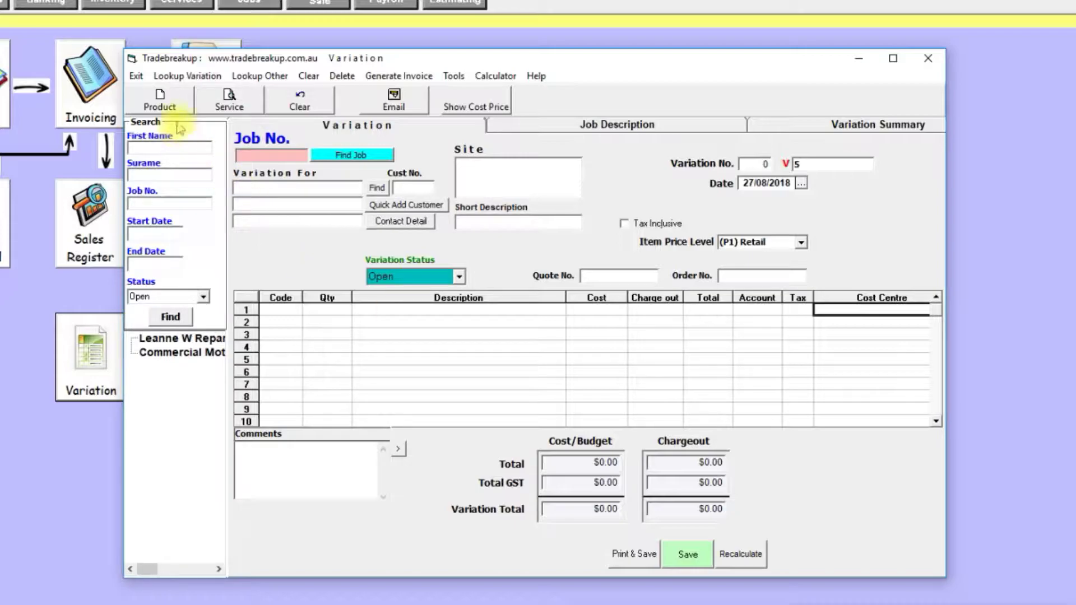
{"action": "left_click", "coordinate": [138, 77]}
Step: Load job J1014 in the Jobs window and open its claims schedule
{"action": "left_click", "coordinate": [263, 5]}
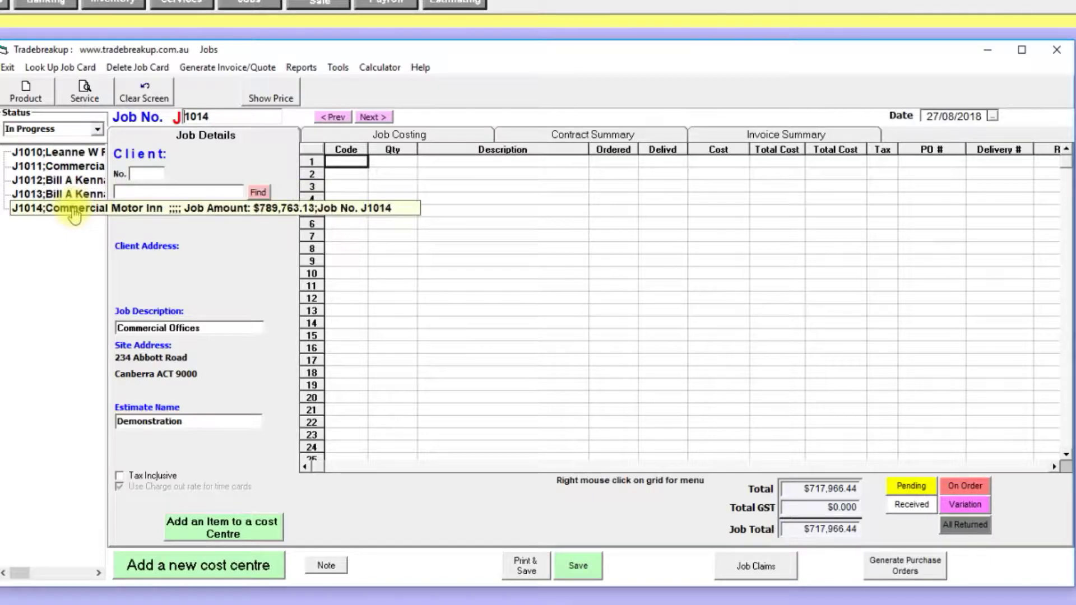
{"action": "left_click", "coordinate": [51, 208]}
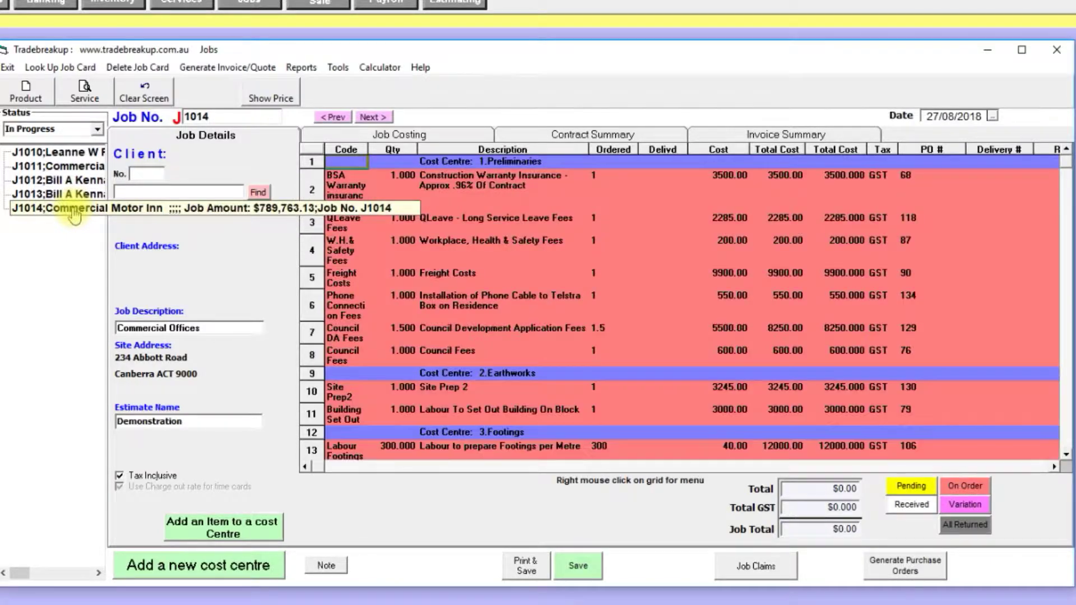
{"action": "left_click", "coordinate": [773, 578]}
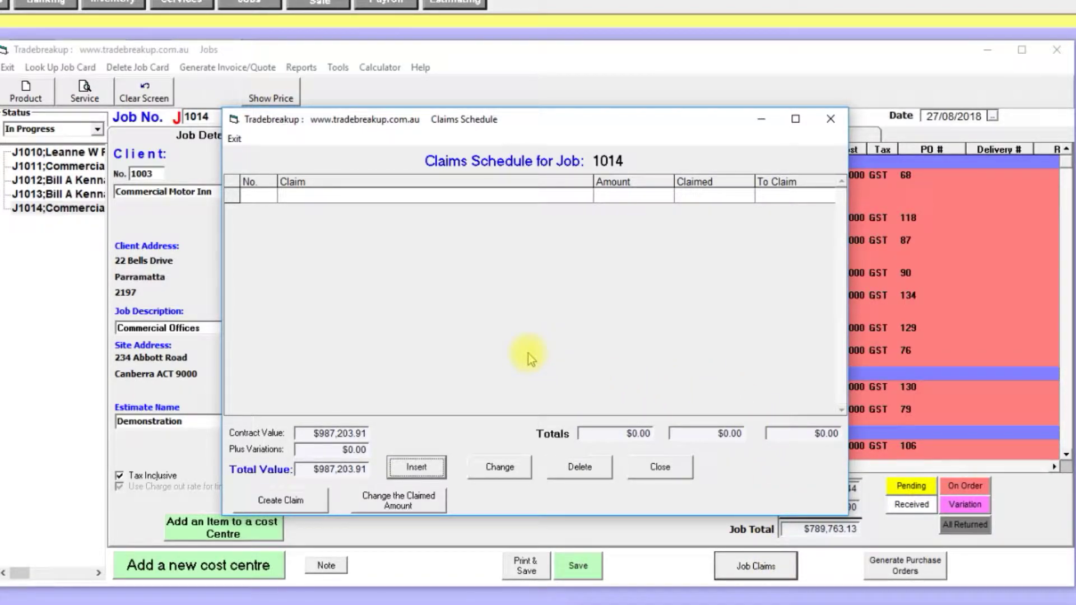
Step: Start a new claim for job J1014 named Balance B/F, cancel it and close the claims schedule
{"action": "left_click", "coordinate": [434, 470]}
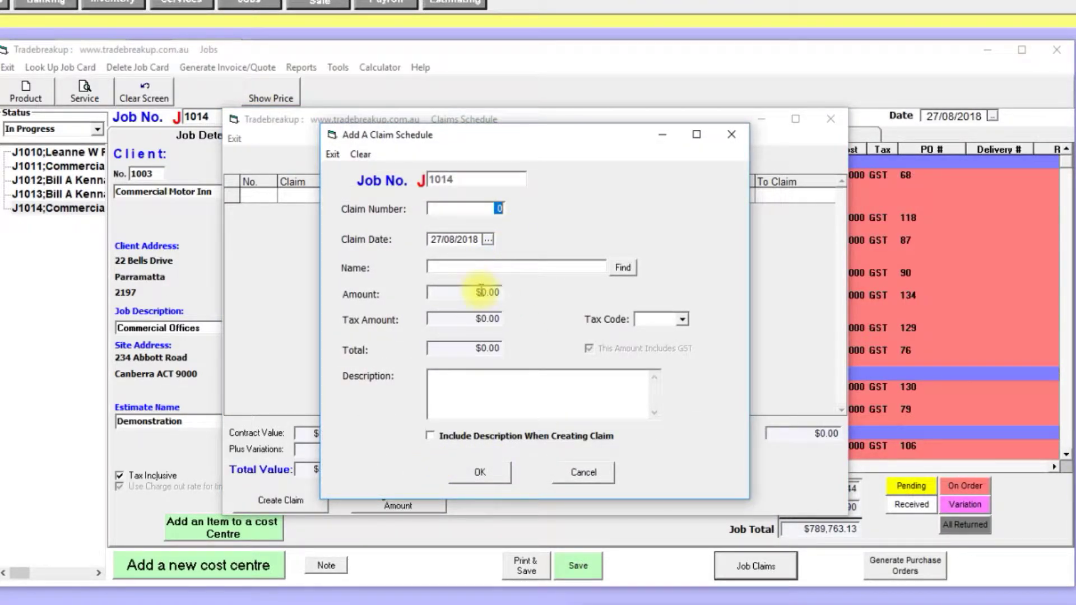
{"action": "left_click", "coordinate": [623, 268]}
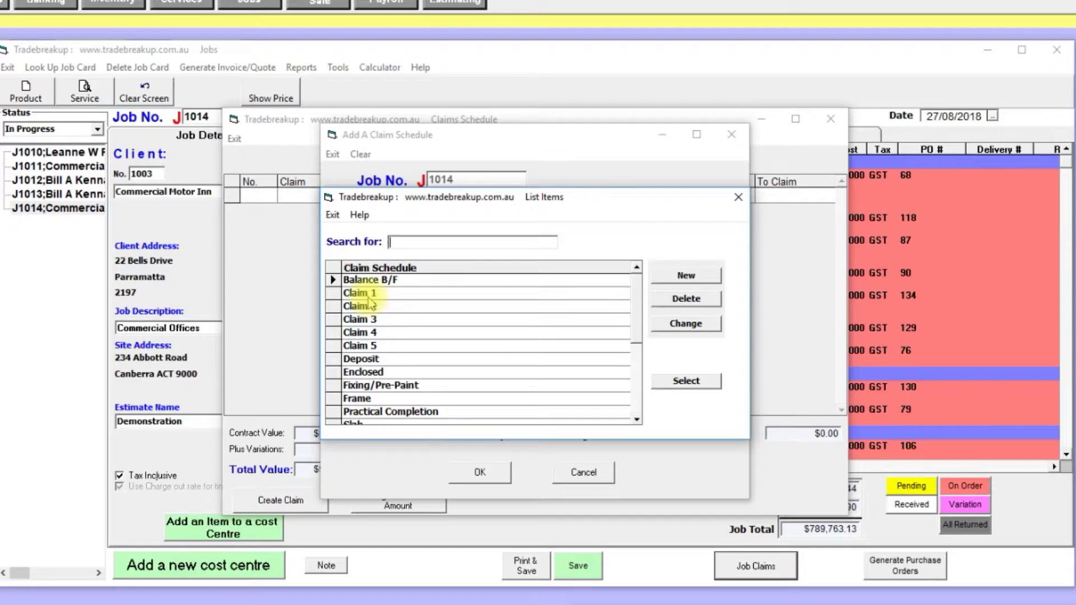
{"action": "key", "text": "Return"}
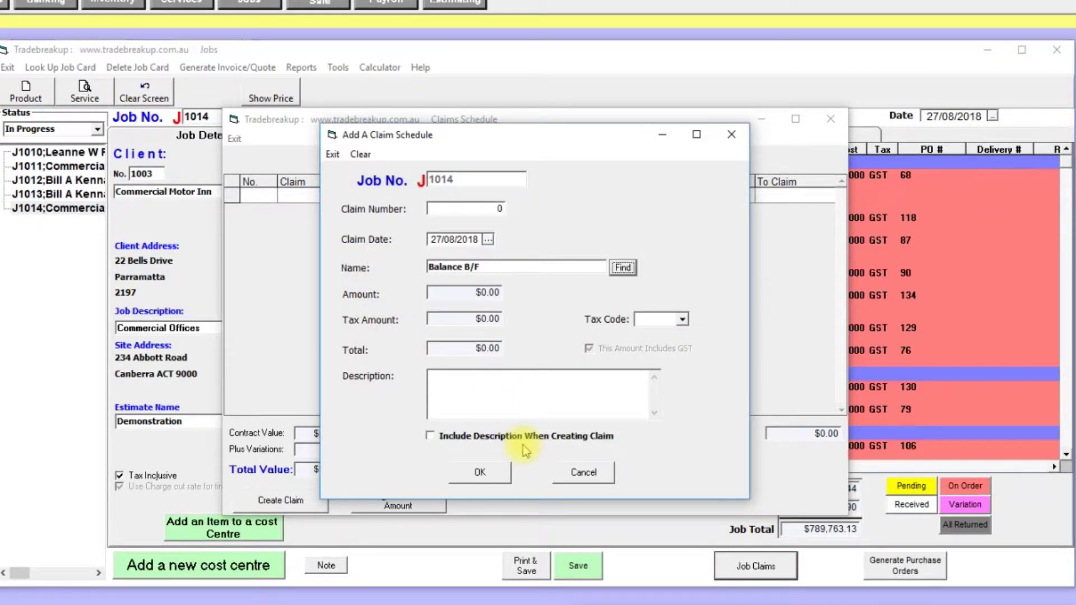
{"action": "left_click", "coordinate": [583, 474]}
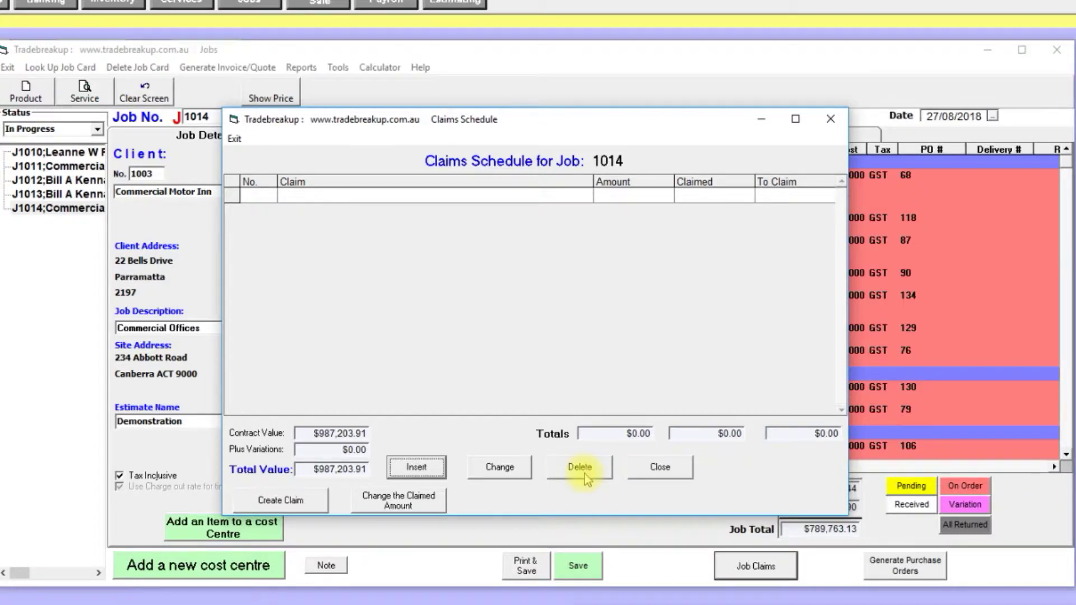
{"action": "left_click", "coordinate": [656, 468]}
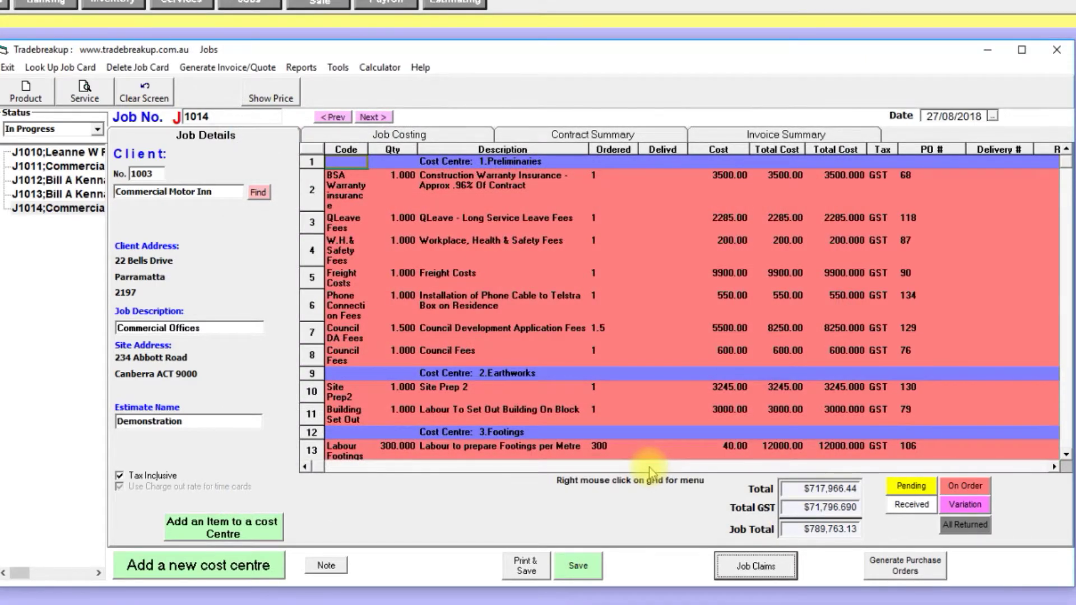